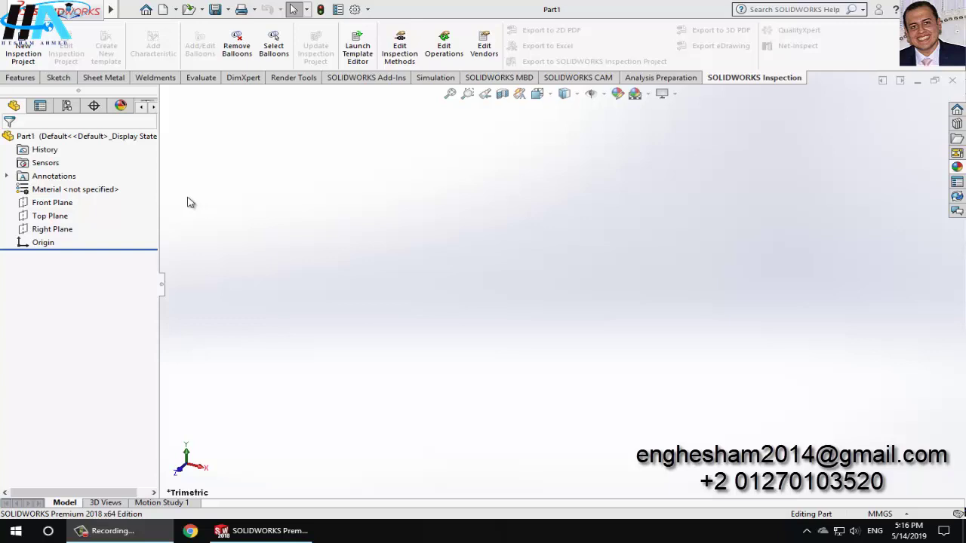
- Start a sketch on the Top Plane and draw a center rectangle from the origin
click(41, 219)
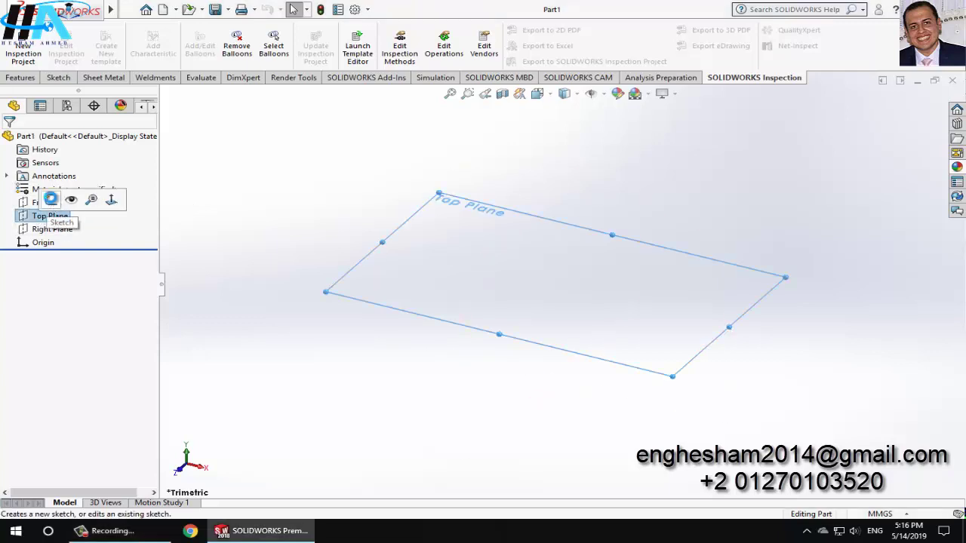
click(51, 199)
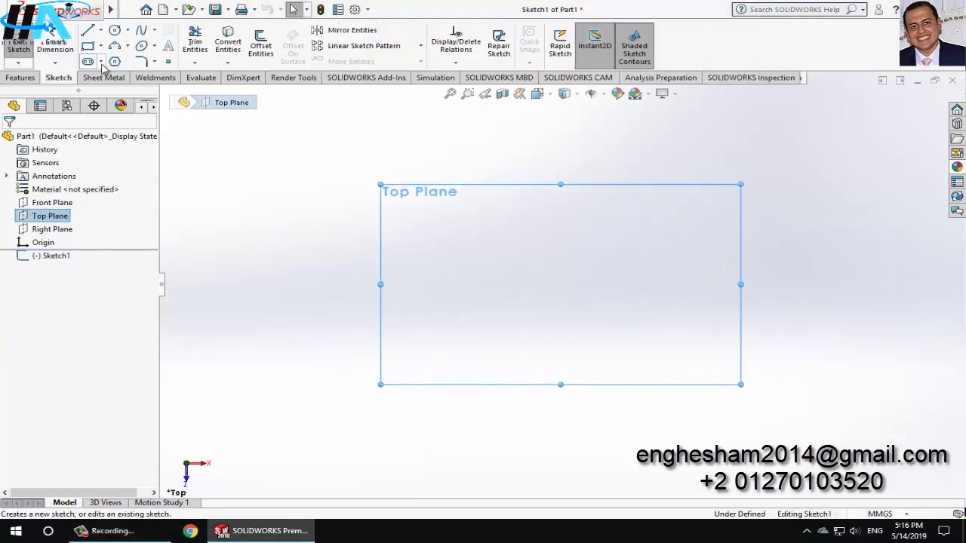
click(89, 46)
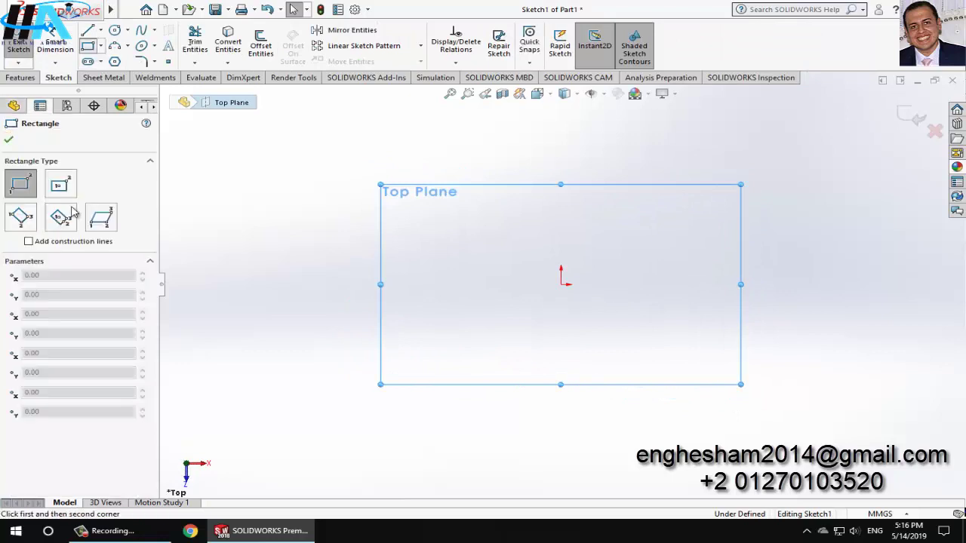
click(562, 285)
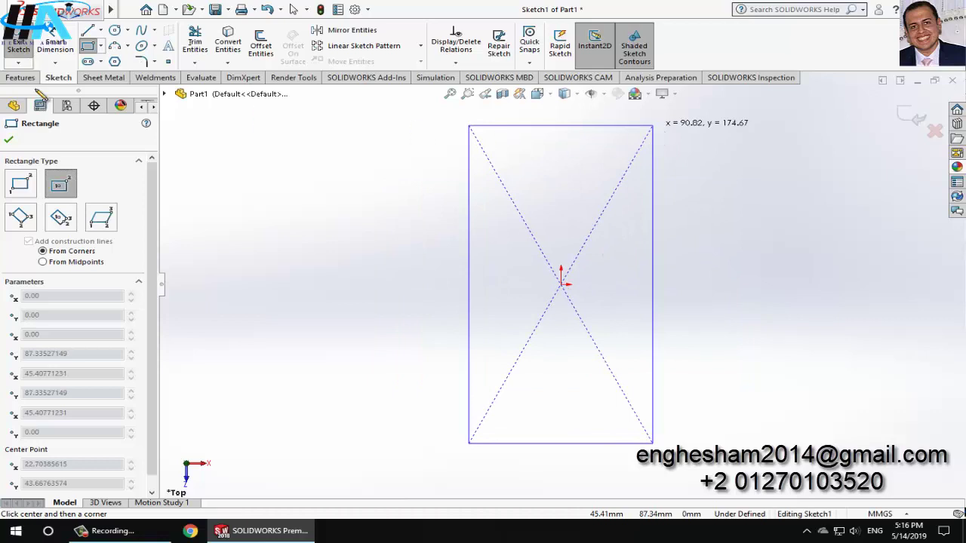
click(653, 126)
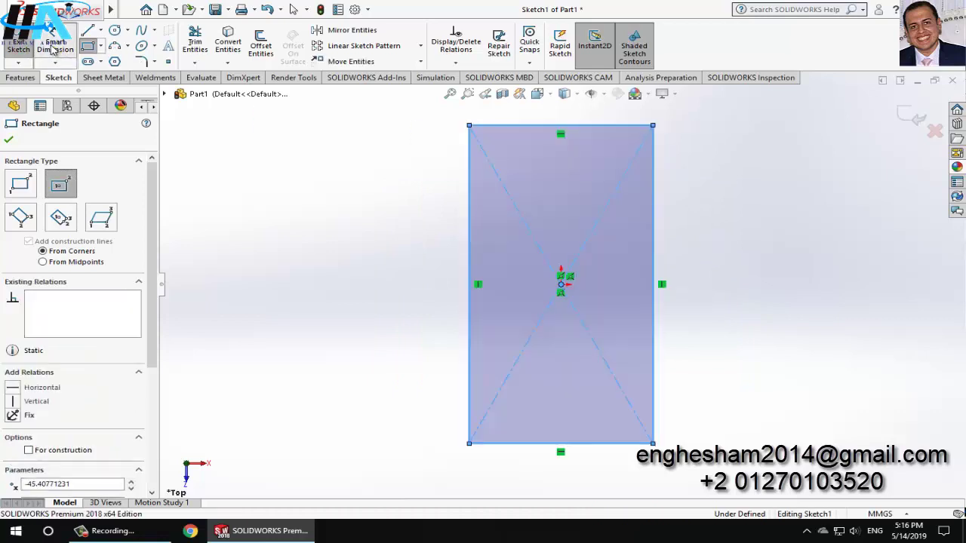
key(Escape)
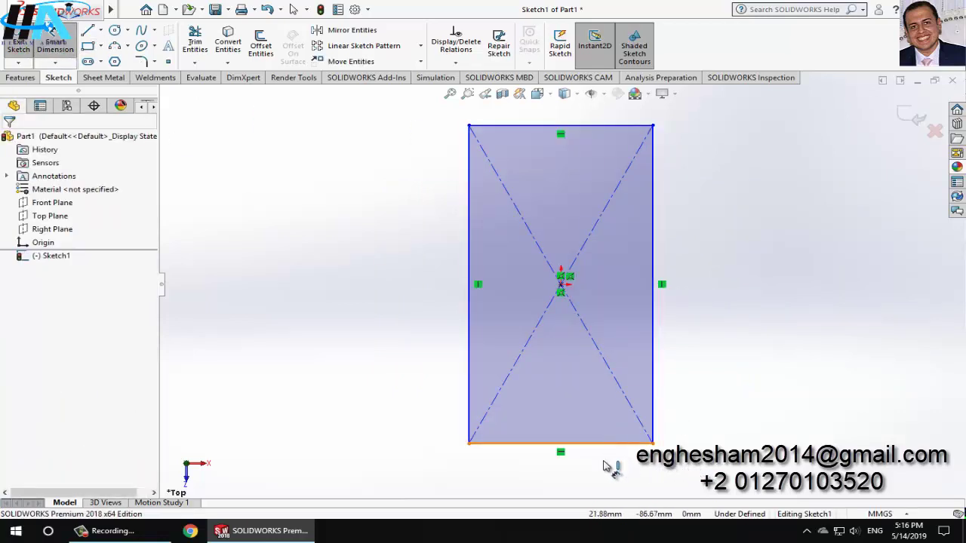
- Dimension the rectangle 100 mm wide and 200 mm tall
click(604, 466)
click(588, 483)
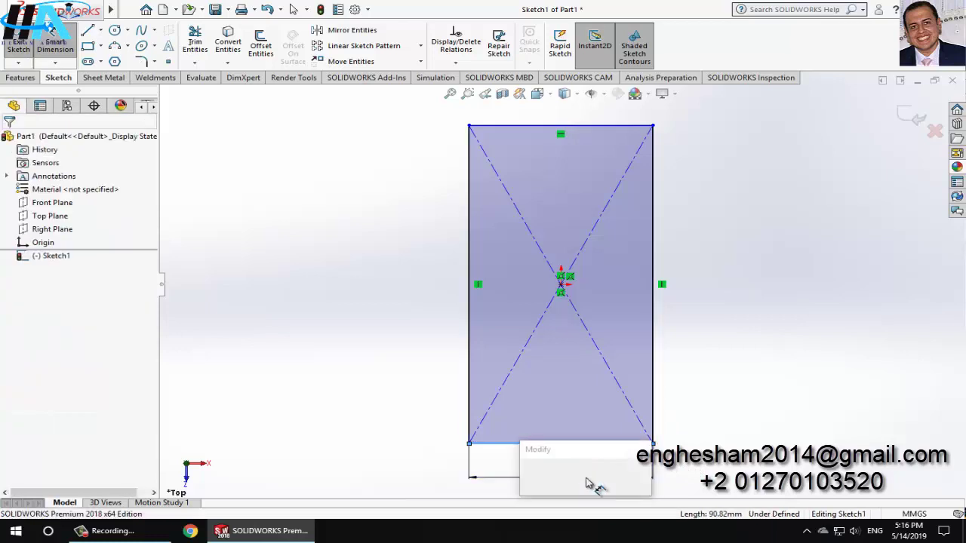
text(1)
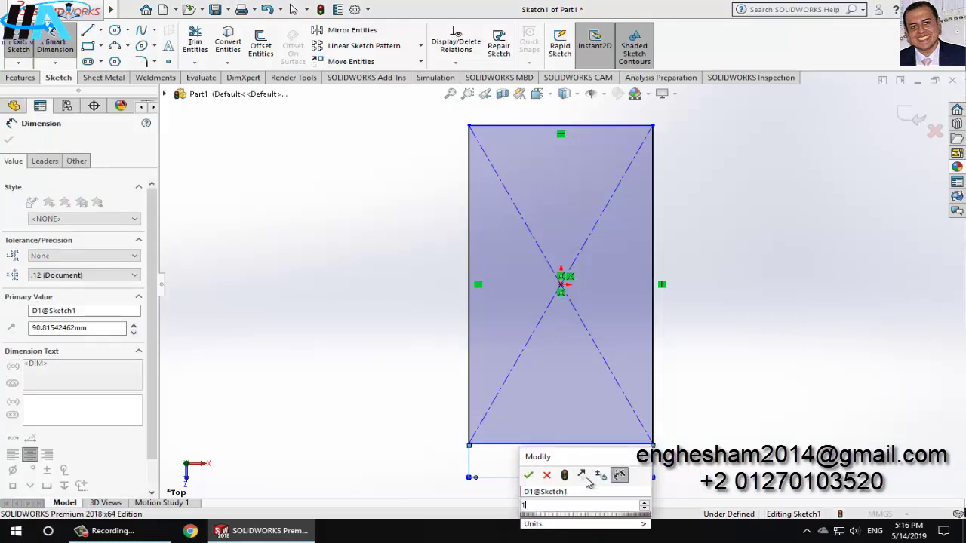
text(00)
key(Return)
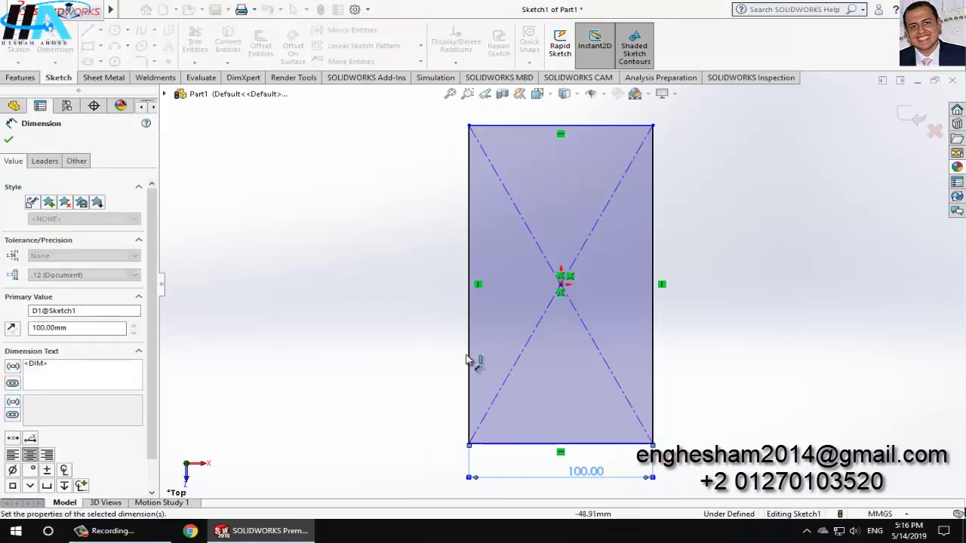
click(468, 349)
click(400, 329)
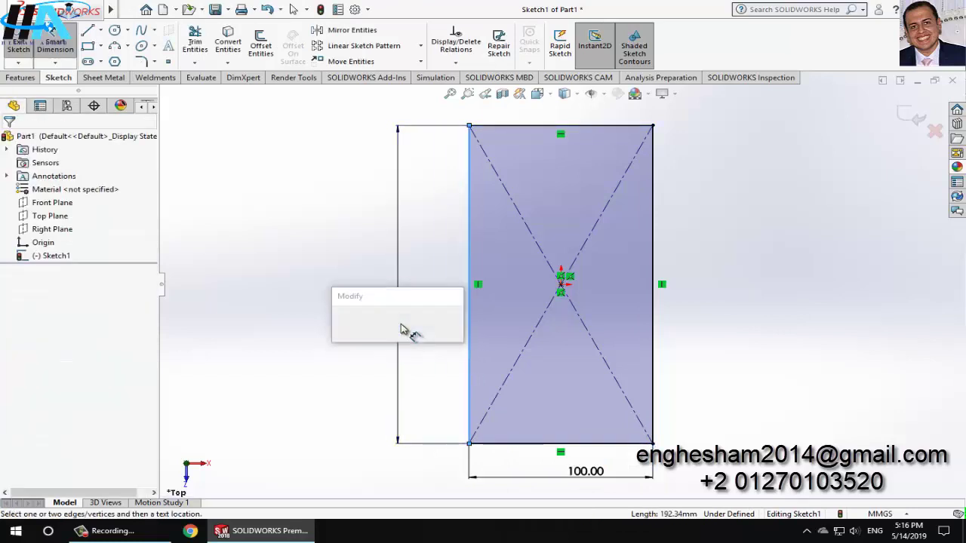
text(200)
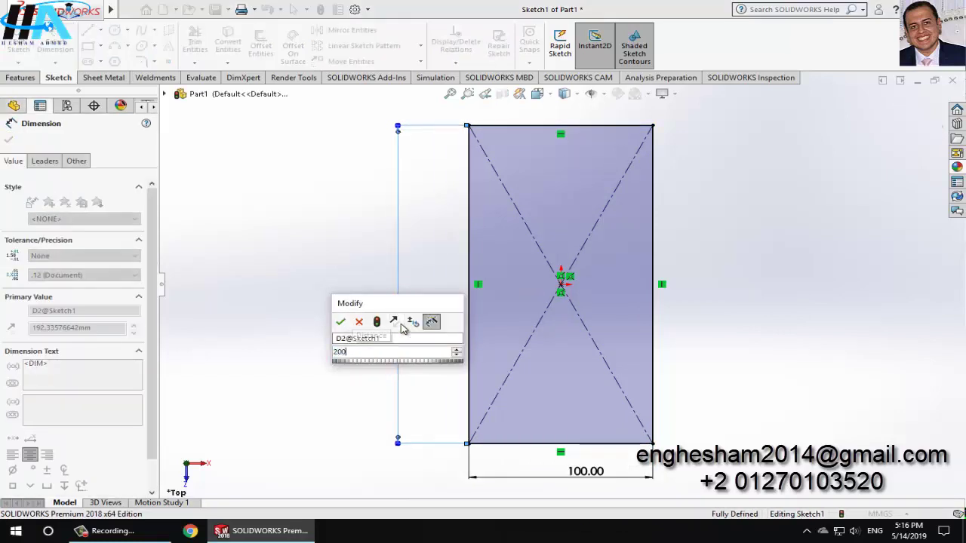
key(Return)
click(50, 30)
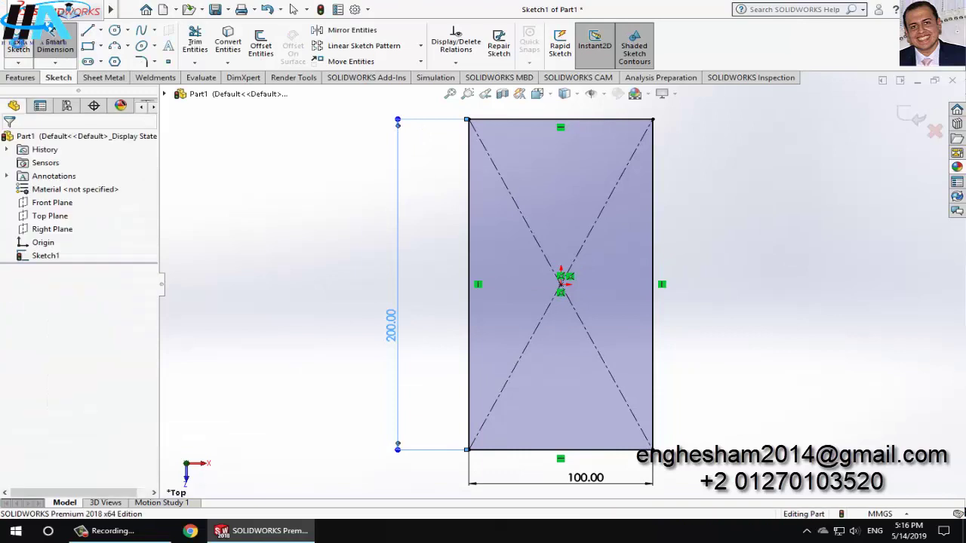
- Turn Sketch1 into a 1.00 mm thick Base-Flange1 sheet-metal plate
click(104, 77)
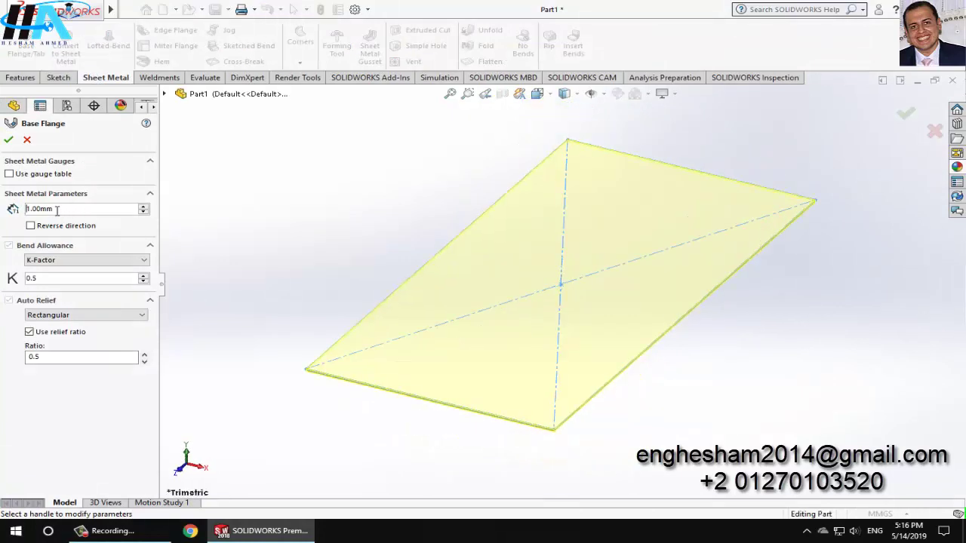
click(9, 140)
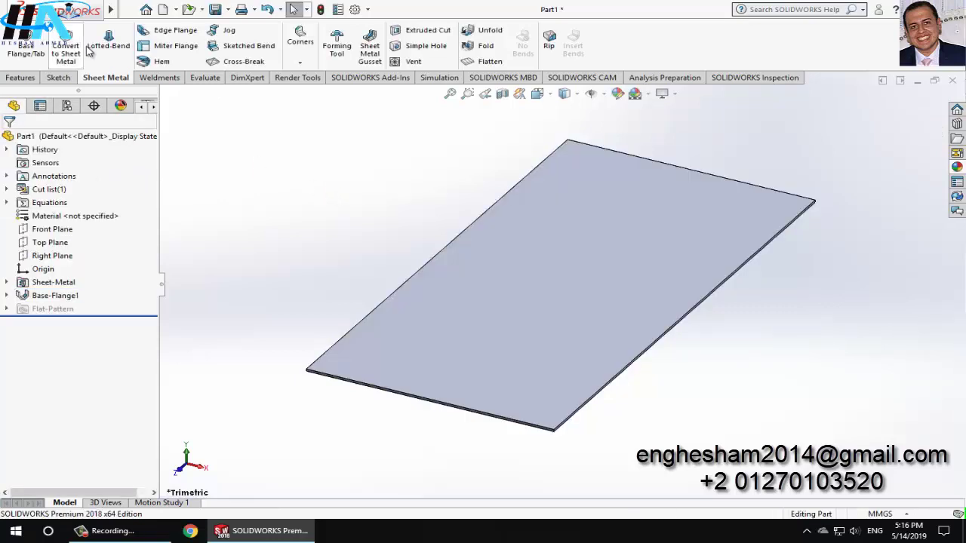
- Add a 50 mm edge flange along the plate's left long edge
click(451, 248)
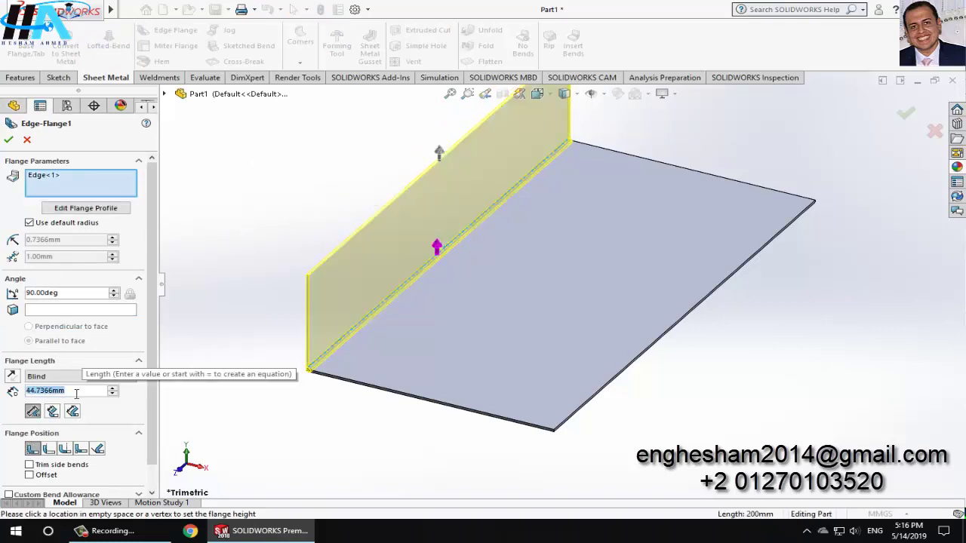
text(50)
key(Return)
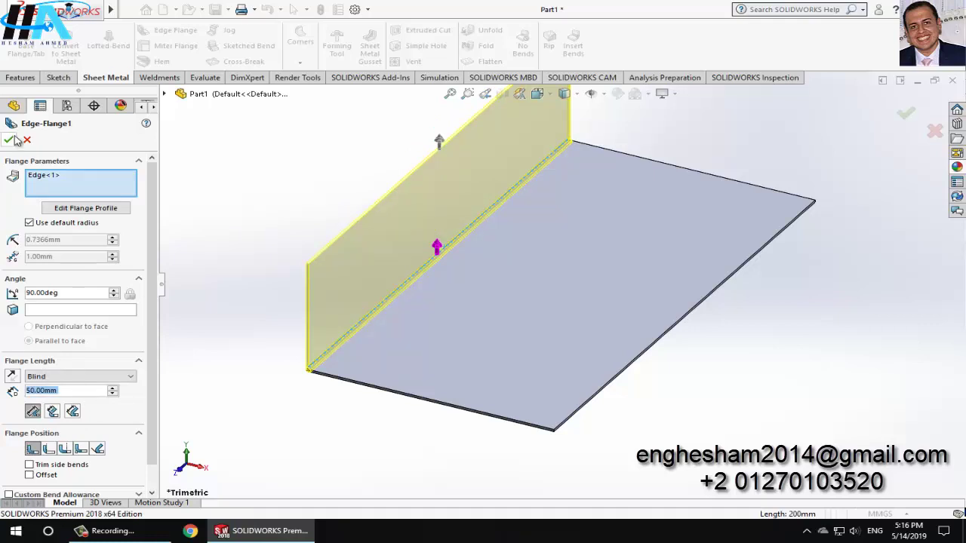
click(9, 140)
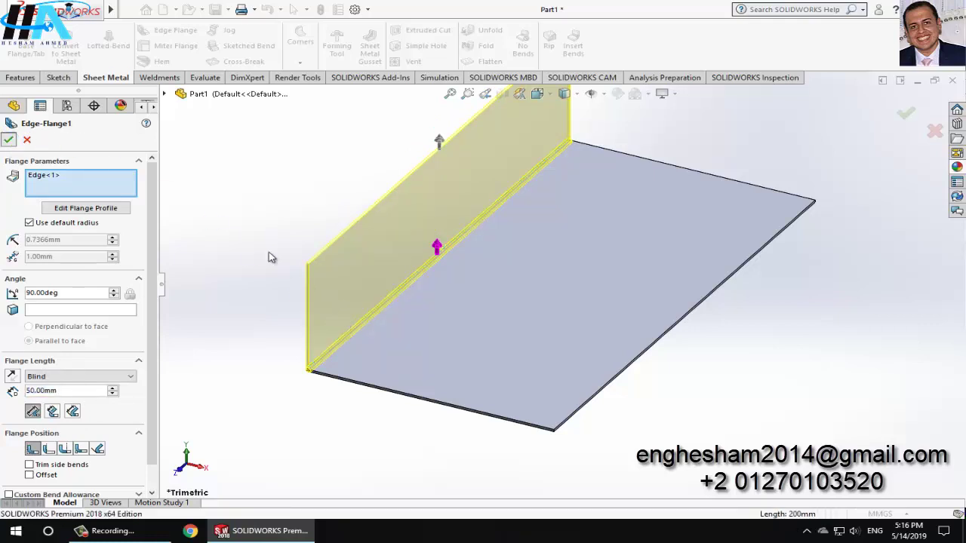
- On the plate's flat face, draw a centerpoint straight slot near the top end
click(504, 350)
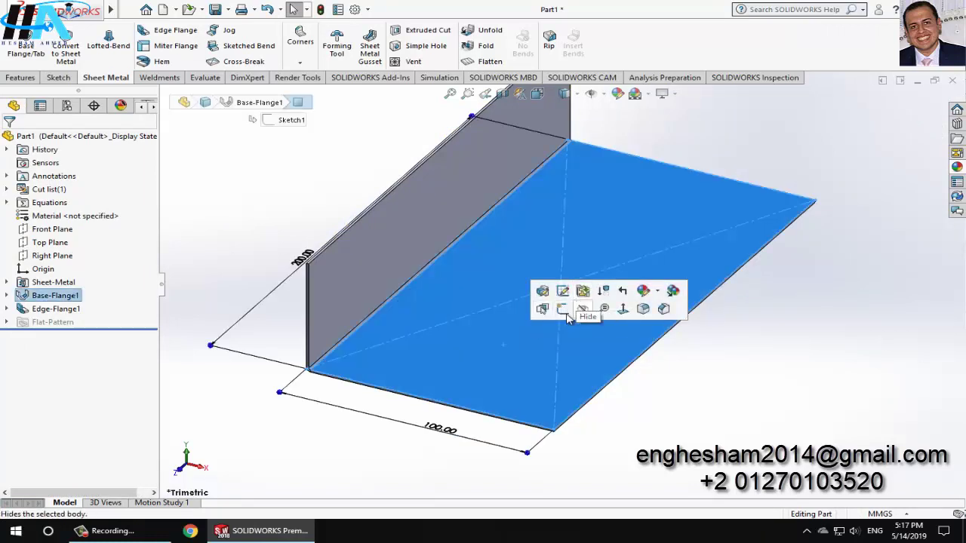
click(636, 317)
click(637, 322)
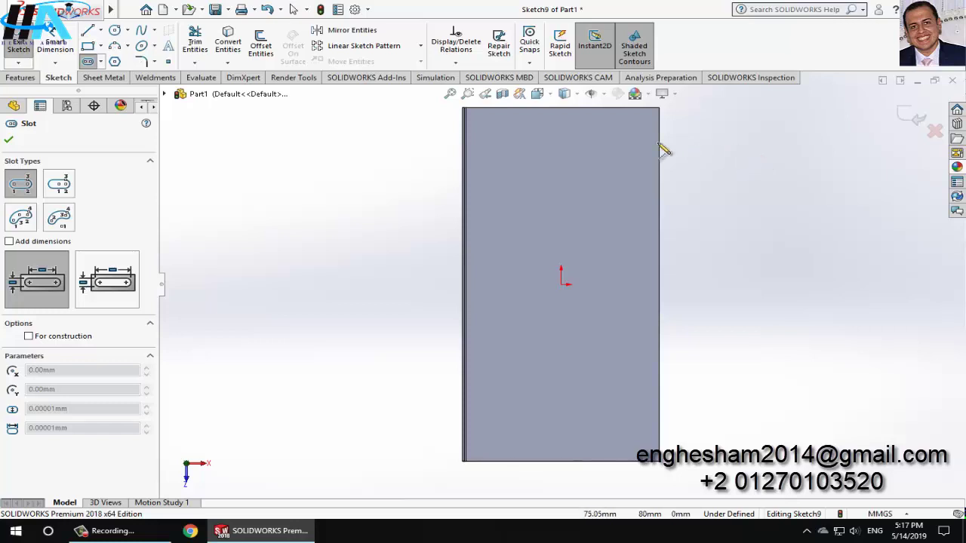
click(63, 191)
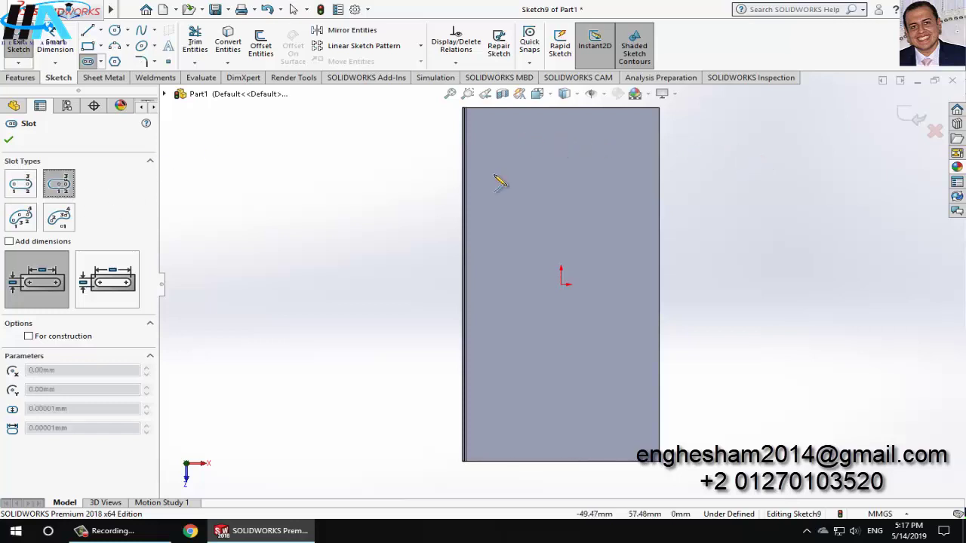
click(561, 149)
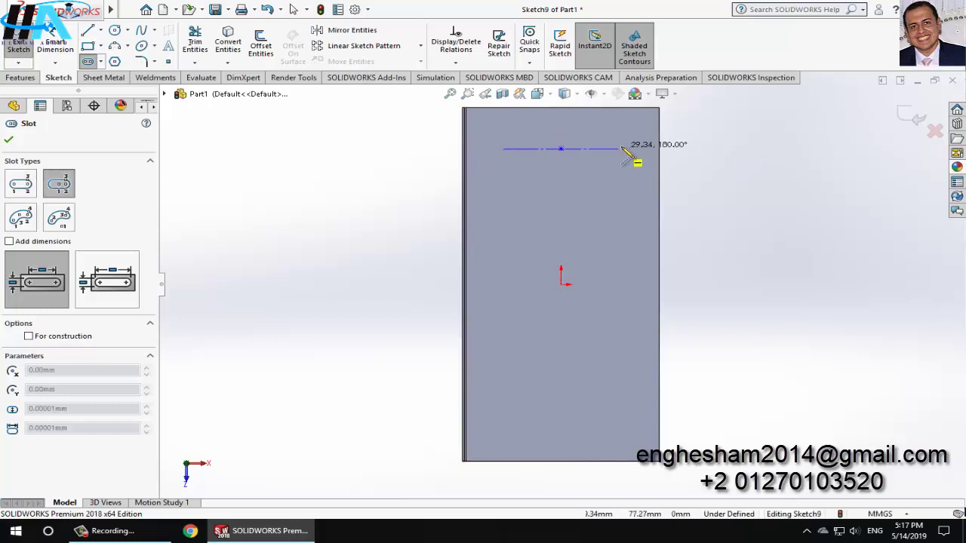
click(621, 149)
click(635, 170)
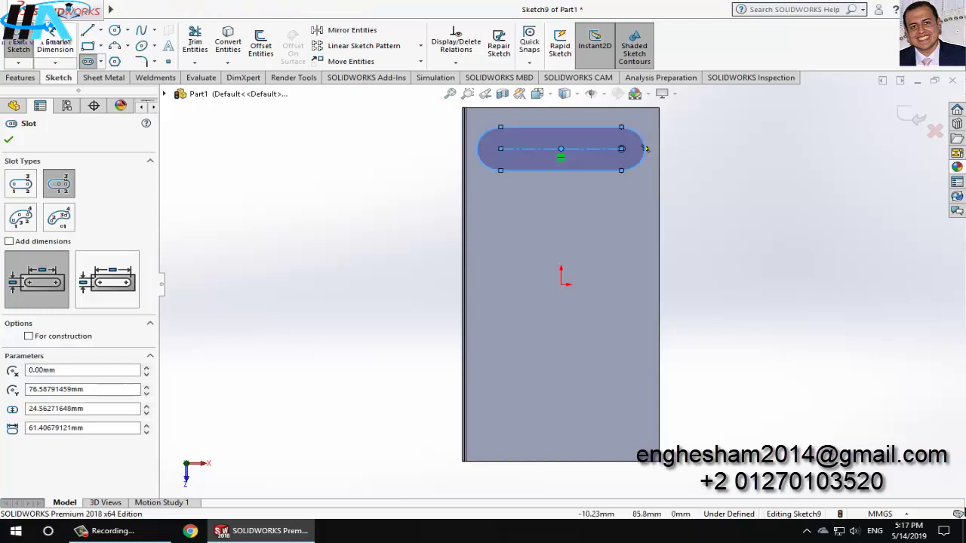
key(Escape)
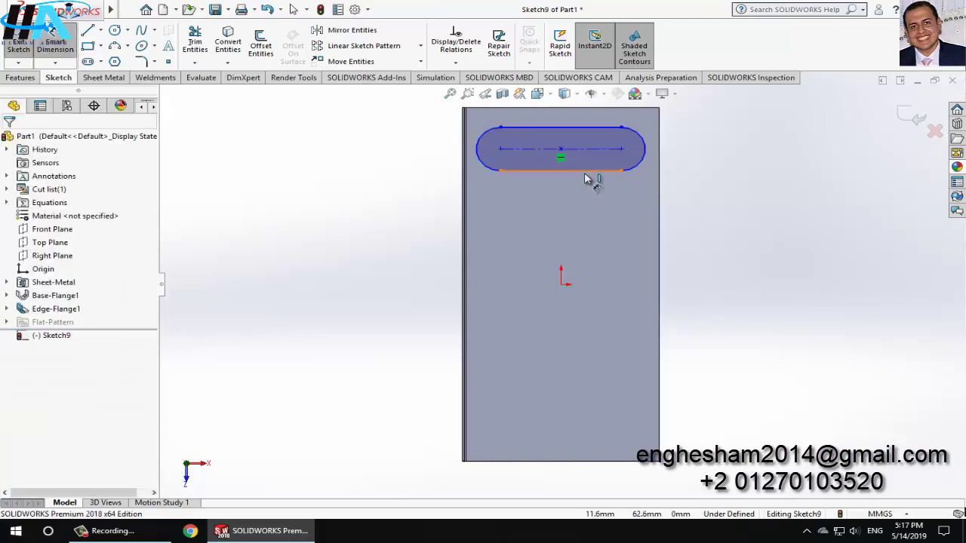
- Dimension the slot to 50 mm length with R10 end arcs
click(578, 192)
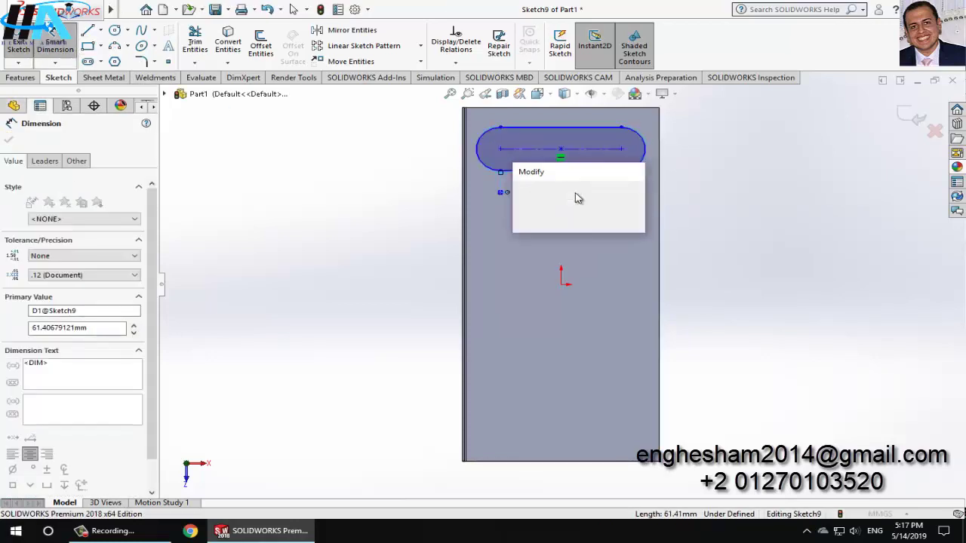
text(50)
key(Return)
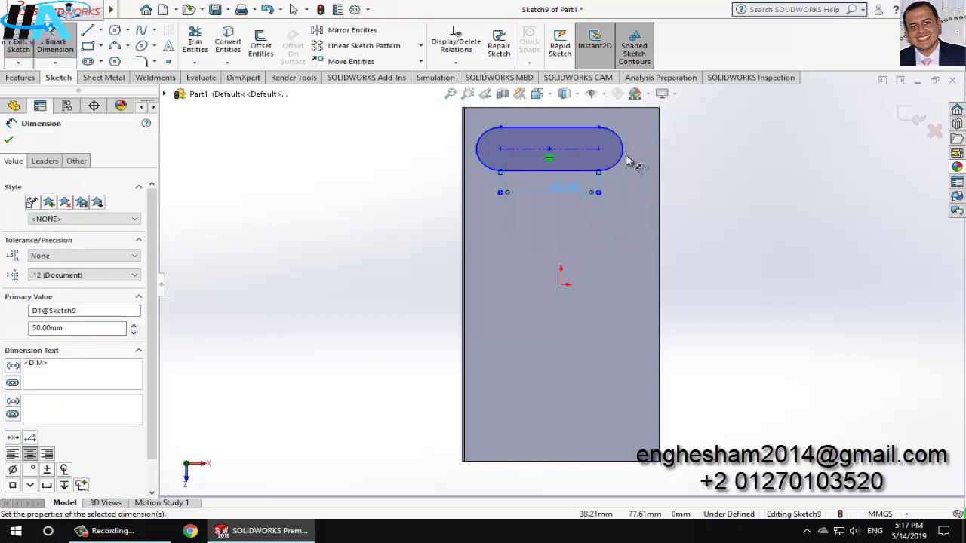
click(626, 167)
click(733, 167)
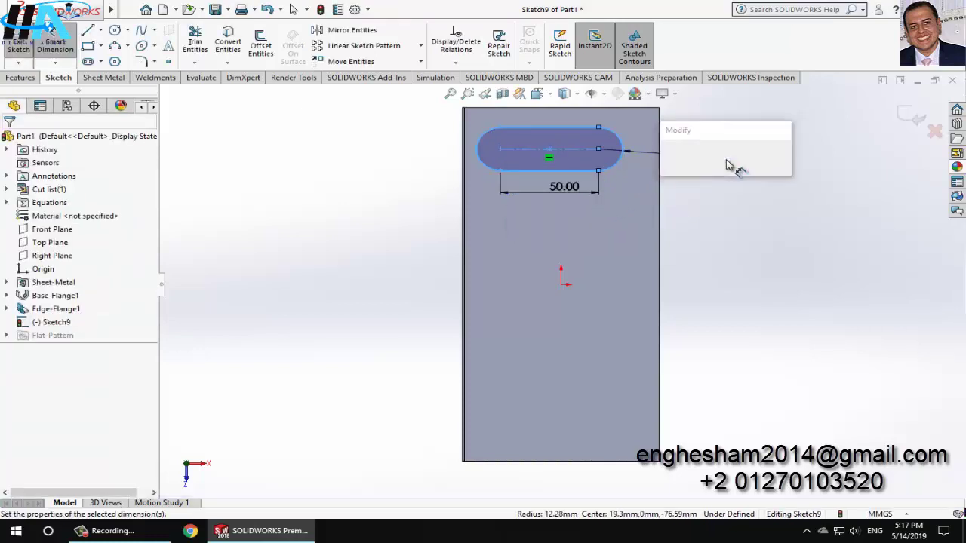
text(10)
key(Return)
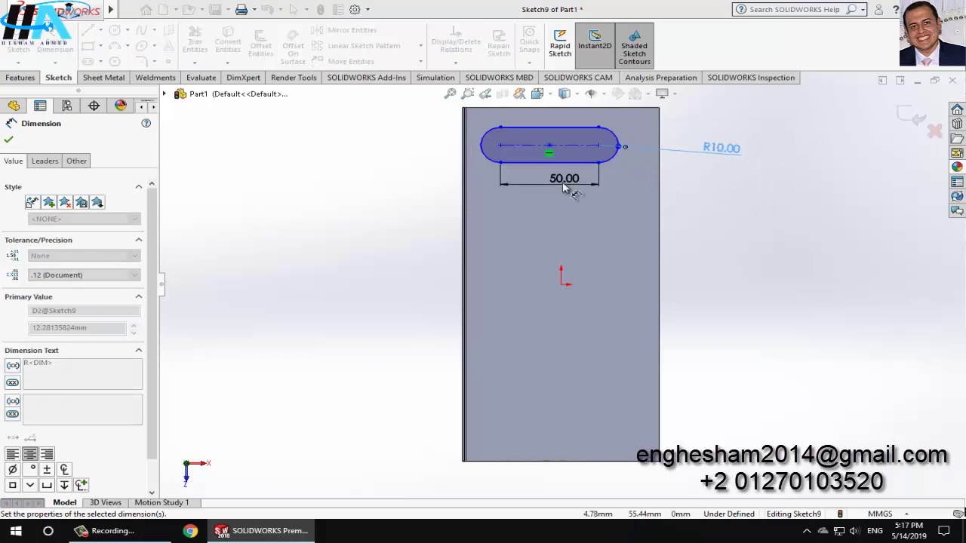
key(Escape)
- Add a Vertical relation between the slot centre and the origin
click(550, 146)
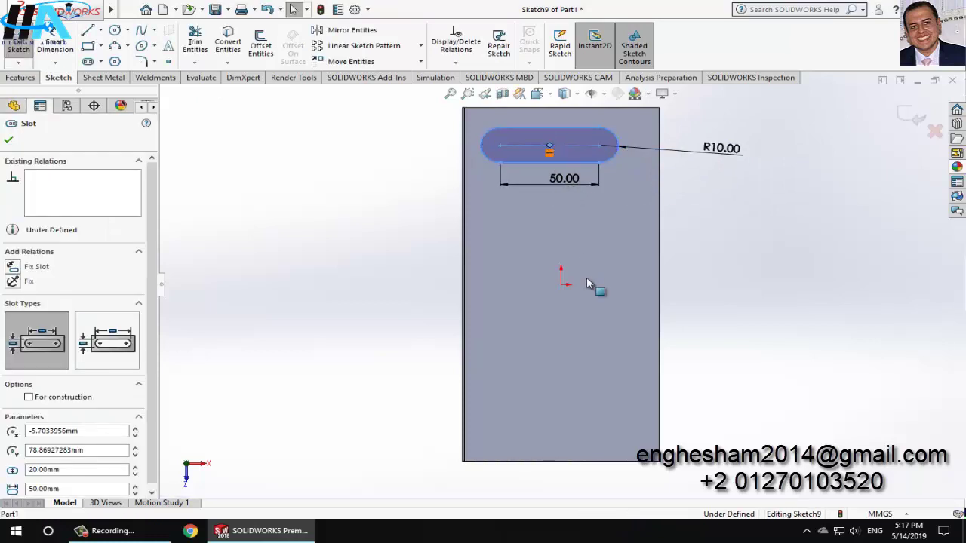
click(560, 285)
ctrl+click(561, 284)
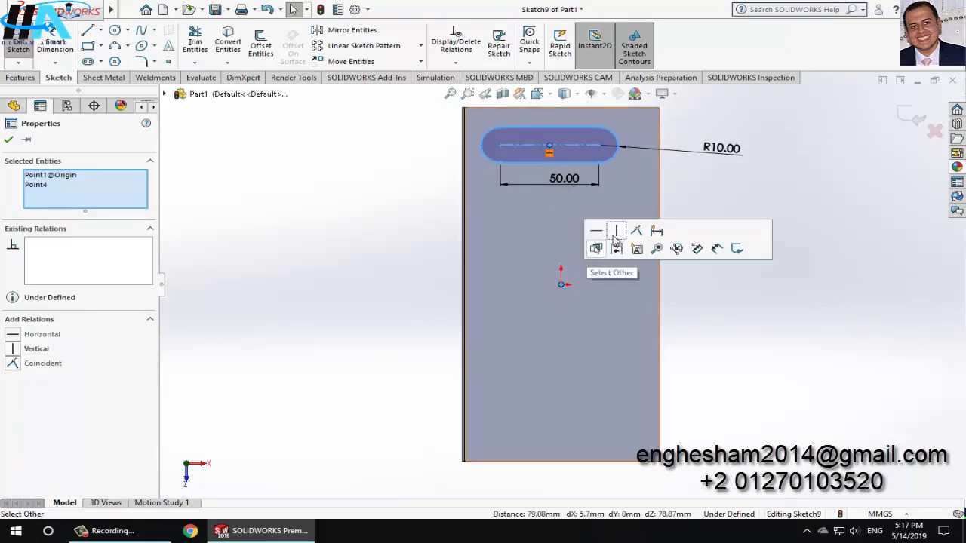
click(612, 231)
click(563, 266)
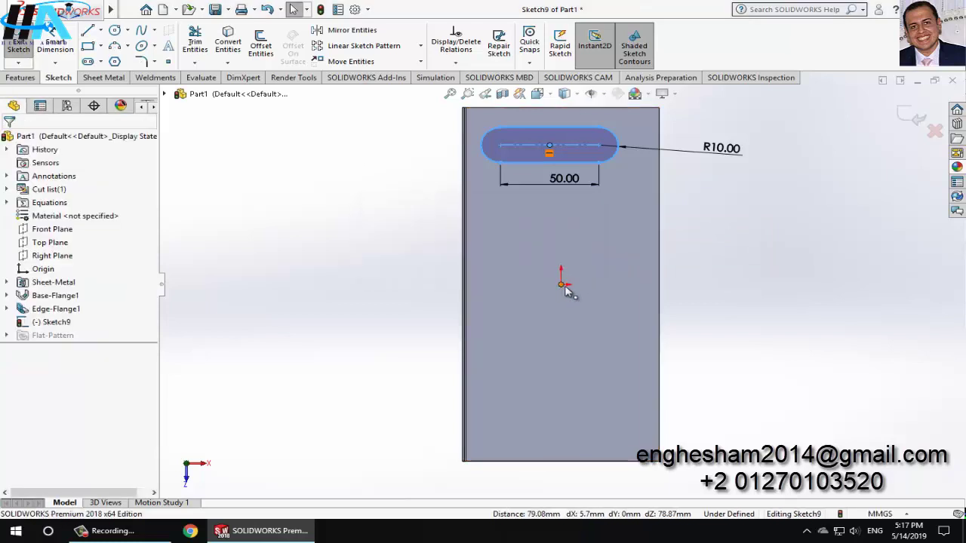
click(619, 235)
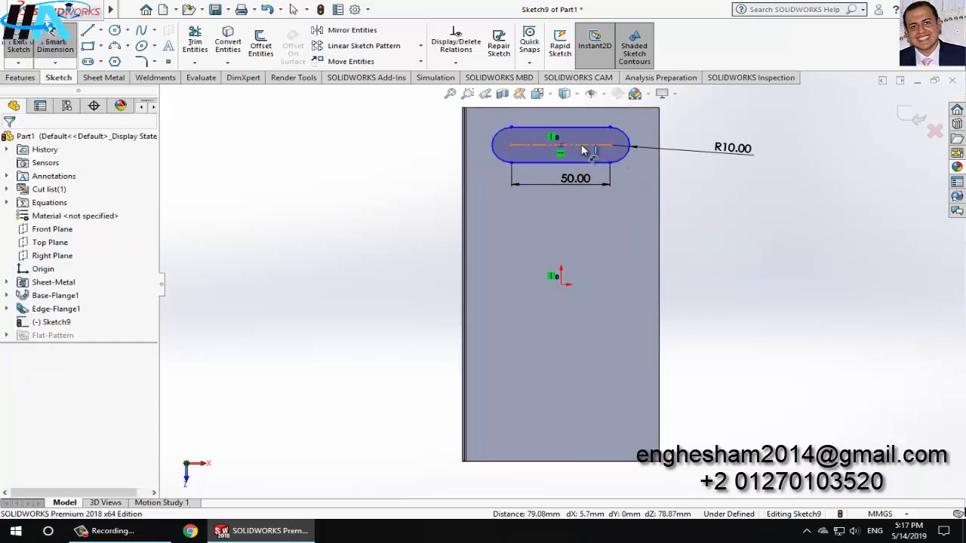
- Set the slot centre 80 mm above the origin and exit Sketch9
click(560, 284)
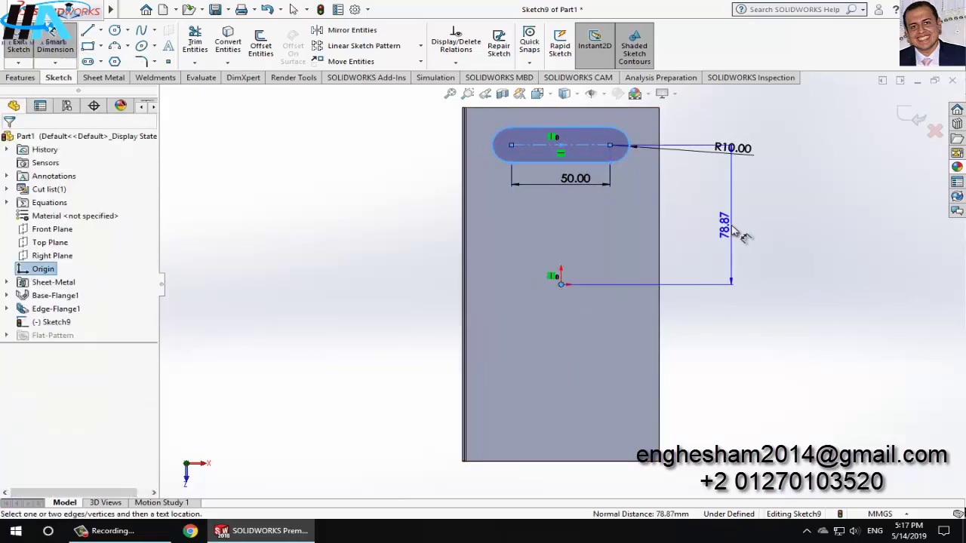
click(733, 232)
text(80)
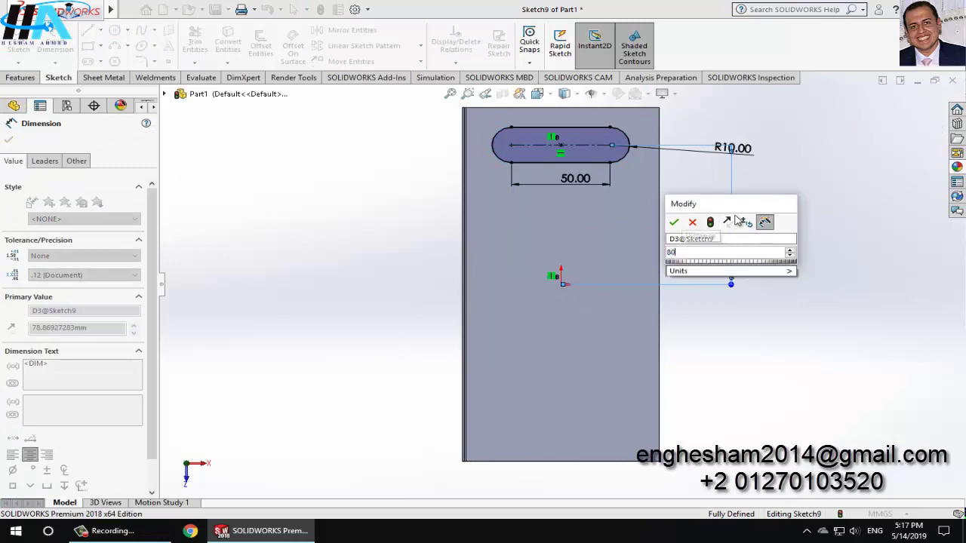
key(Return)
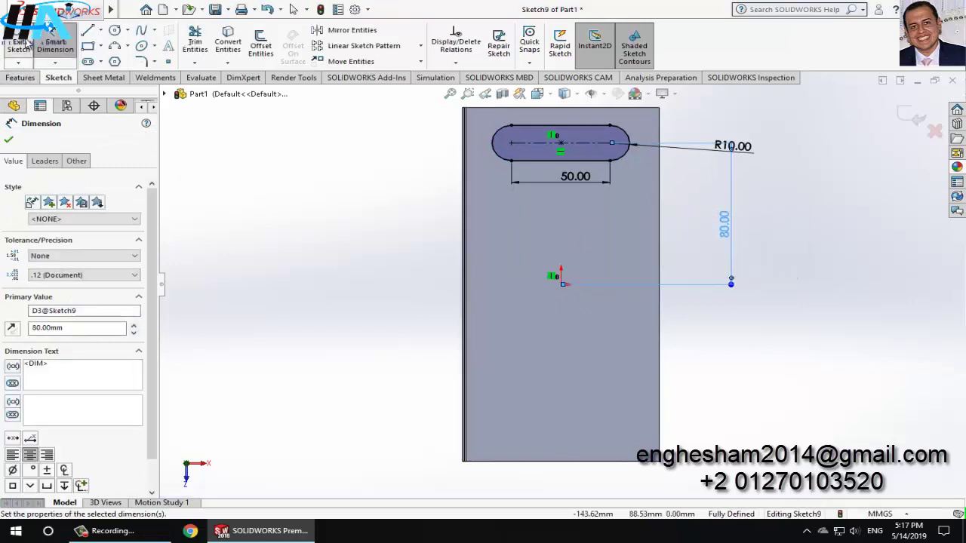
click(19, 41)
click(105, 77)
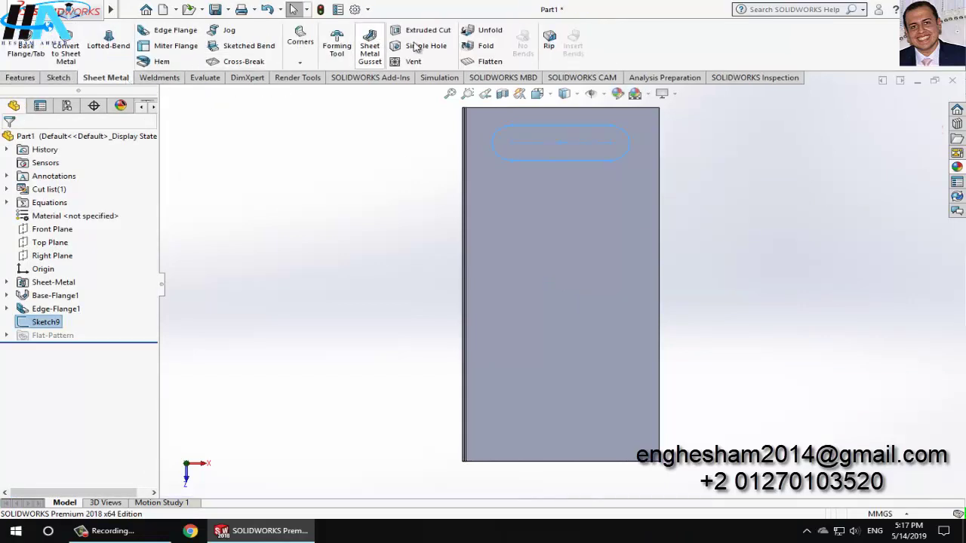
- Cut the slot through the plate with Cut-Extrude1 and view it in 3D
click(441, 34)
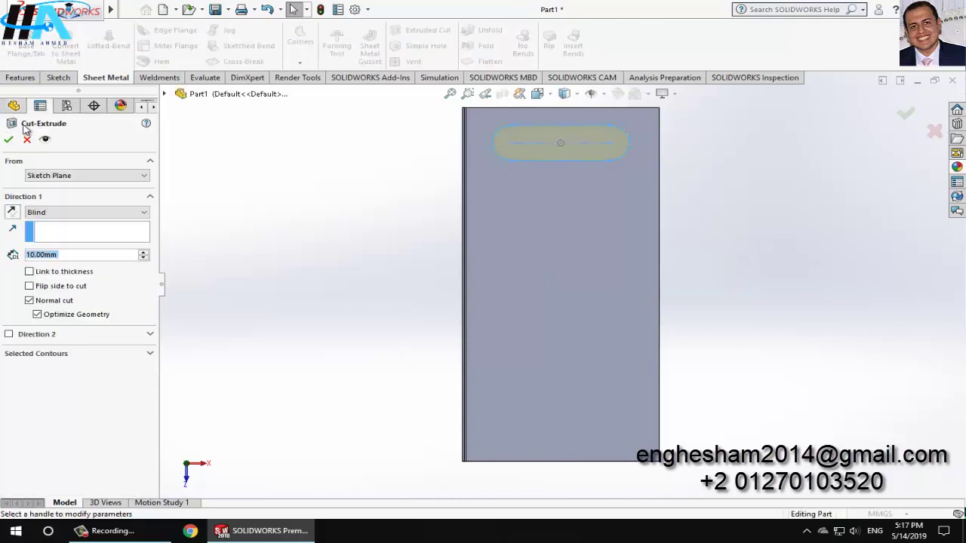
click(10, 138)
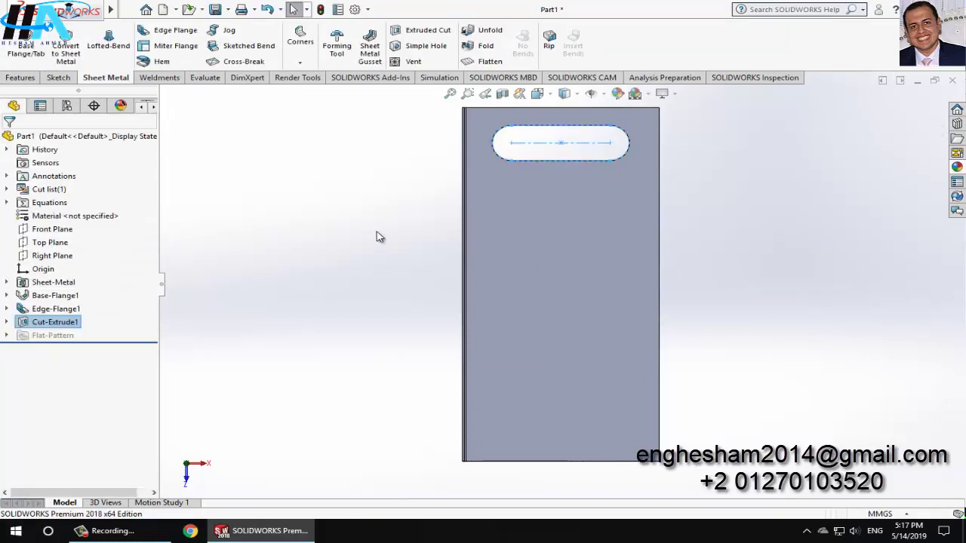
mouse_move(461, 268)
middle_down()
mouse_move(448, 136)
mouse_move(388, 143)
mouse_move(428, 186)
middle_up()
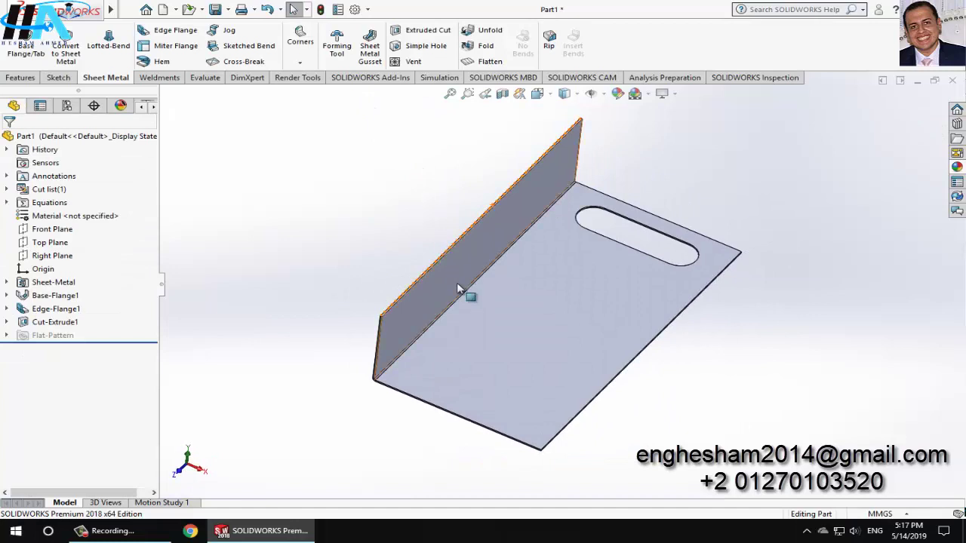
- Sketch a Ø10 mm circle near the lower right corner of the flange face
click(529, 348)
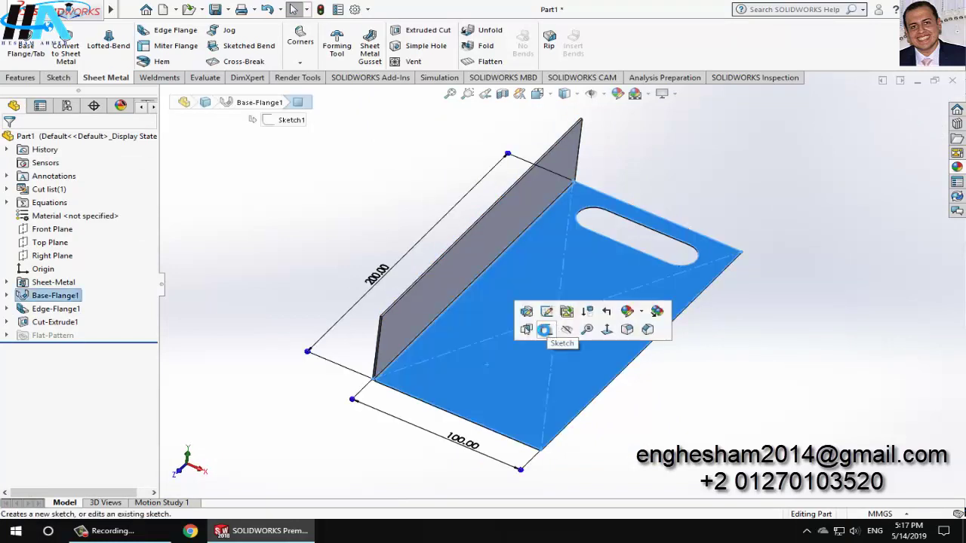
click(548, 329)
click(277, 276)
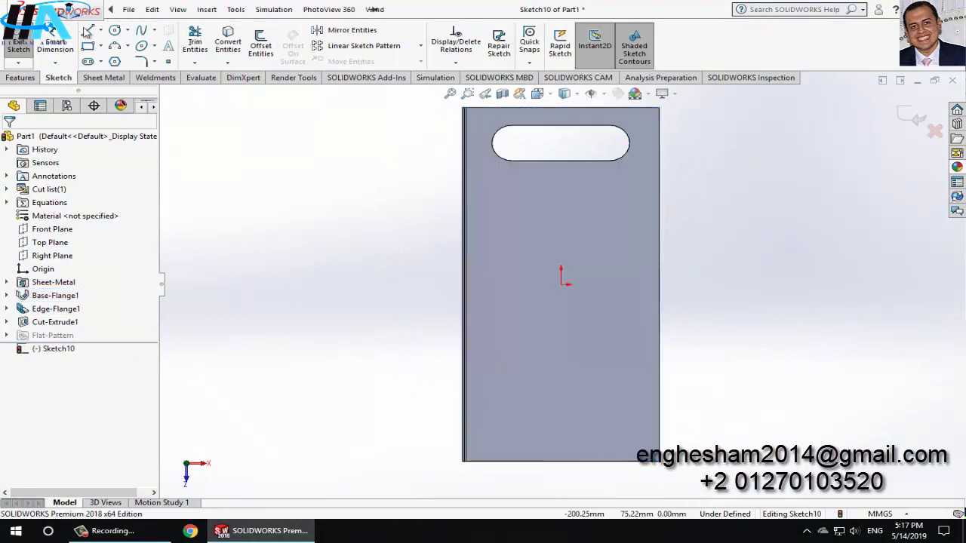
click(624, 428)
click(636, 427)
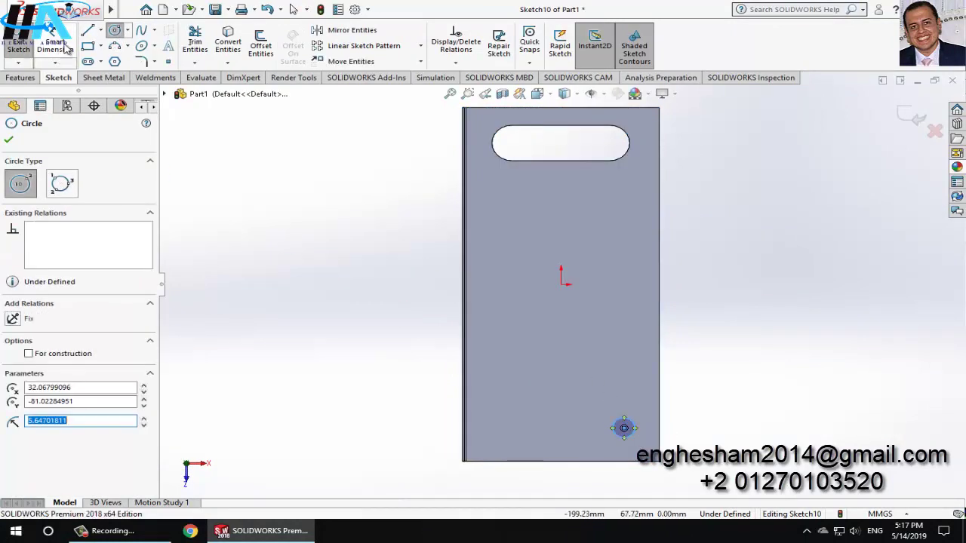
key(Escape)
click(613, 427)
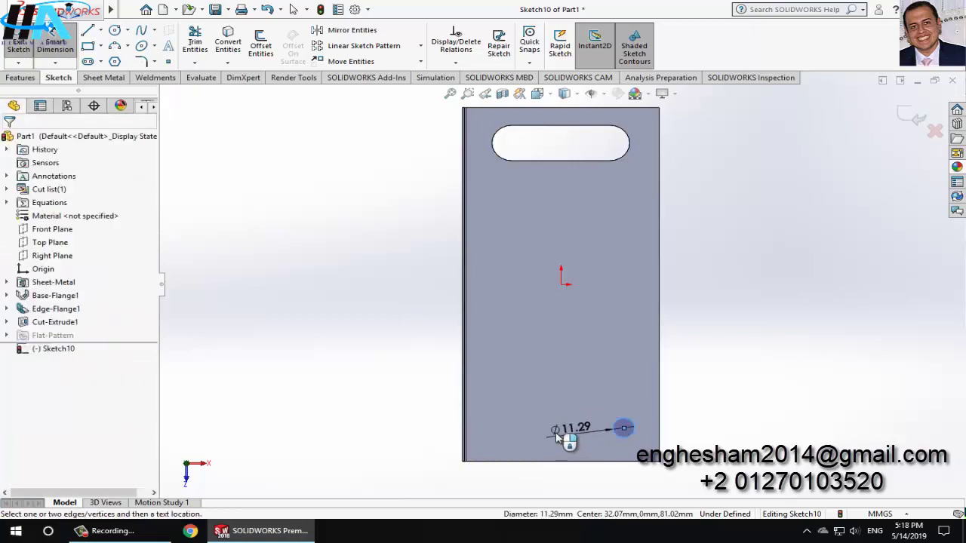
click(559, 439)
text(10)
key(Return)
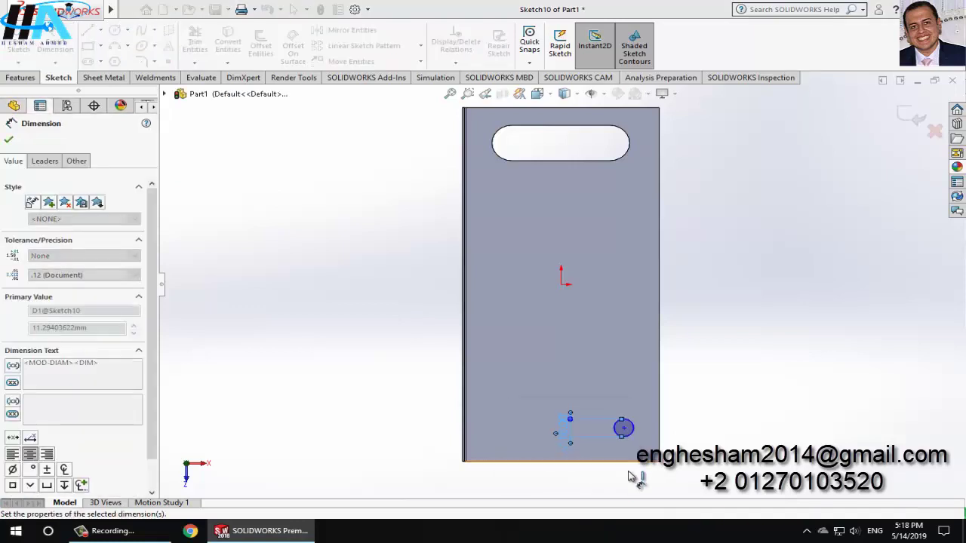
- Place the circle centre 20 mm from the flange's bottom edge
click(638, 460)
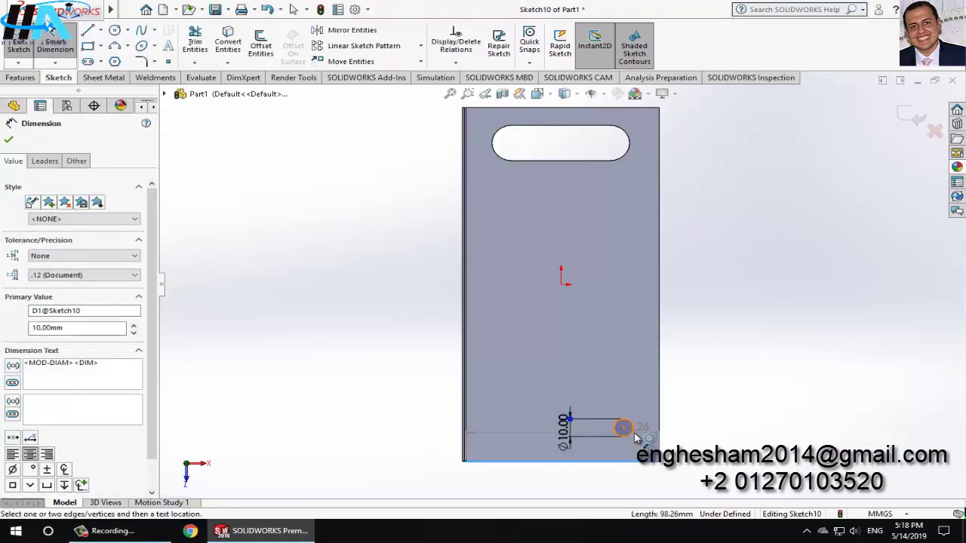
click(624, 428)
click(732, 442)
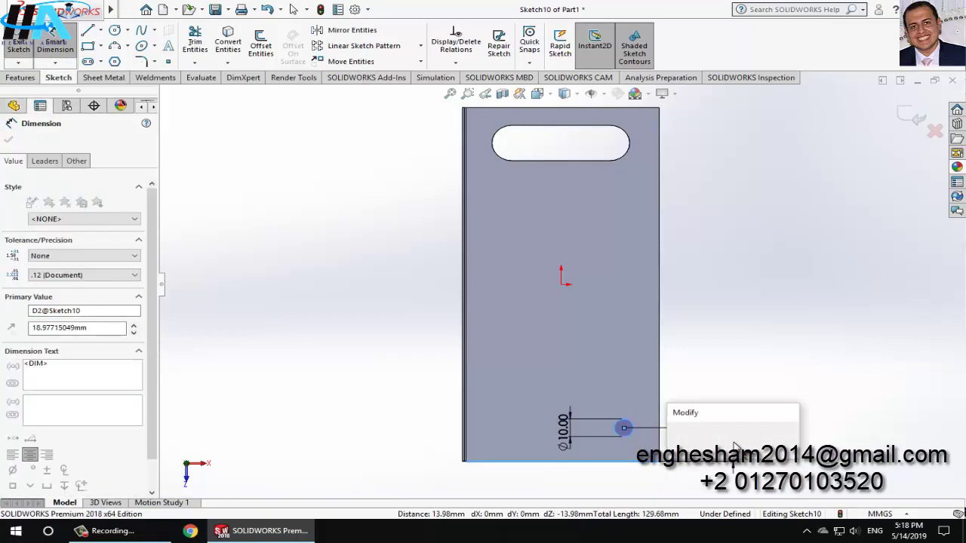
text(20)
key(Return)
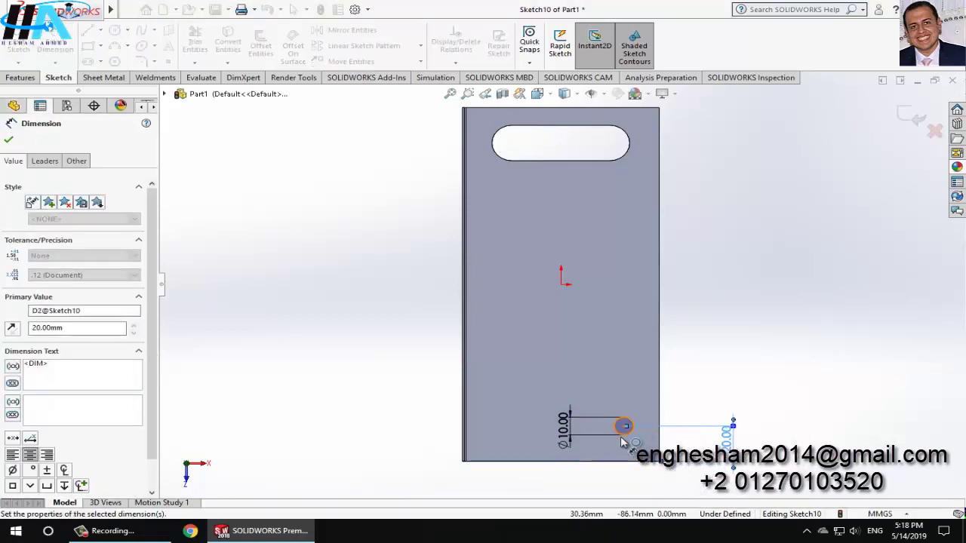
- Place the circle 20 mm from the flange's right edge
click(623, 435)
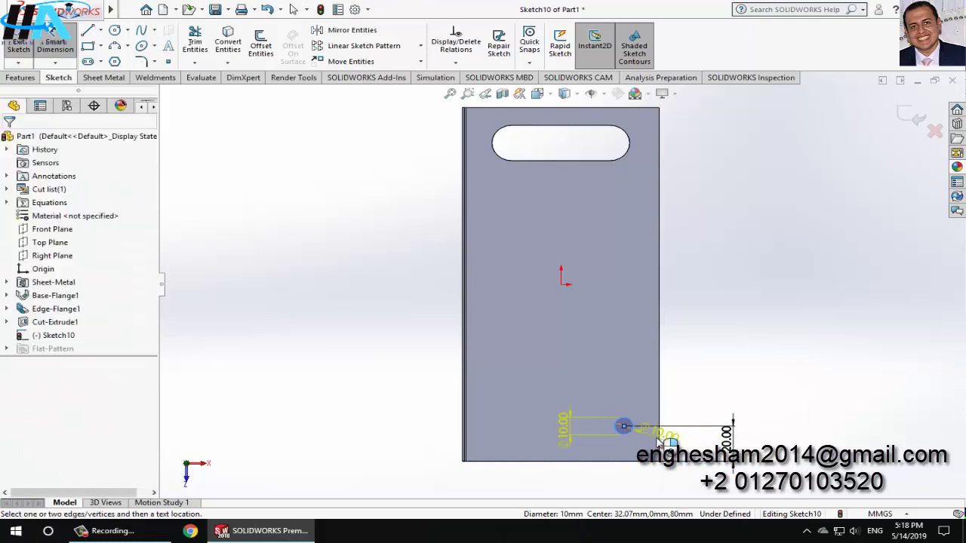
click(658, 440)
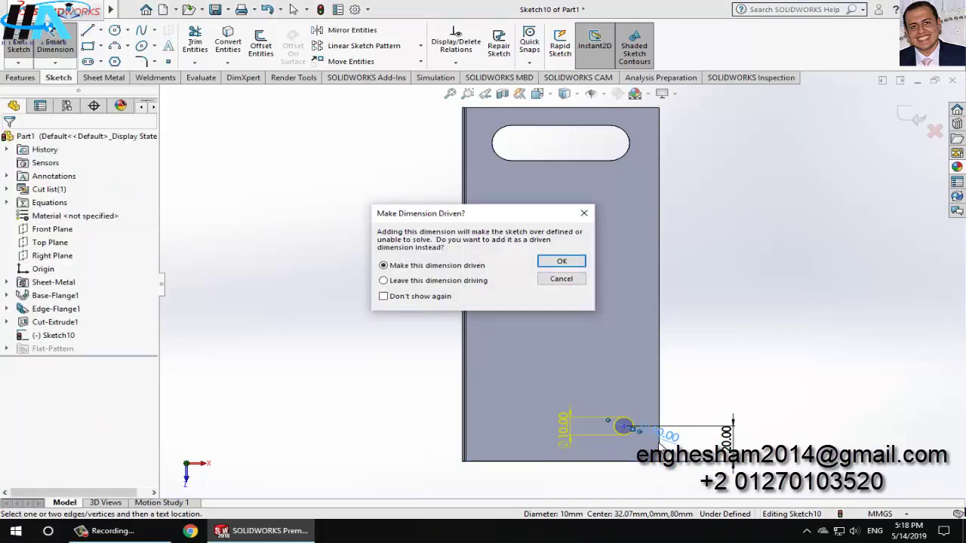
click(559, 280)
click(625, 437)
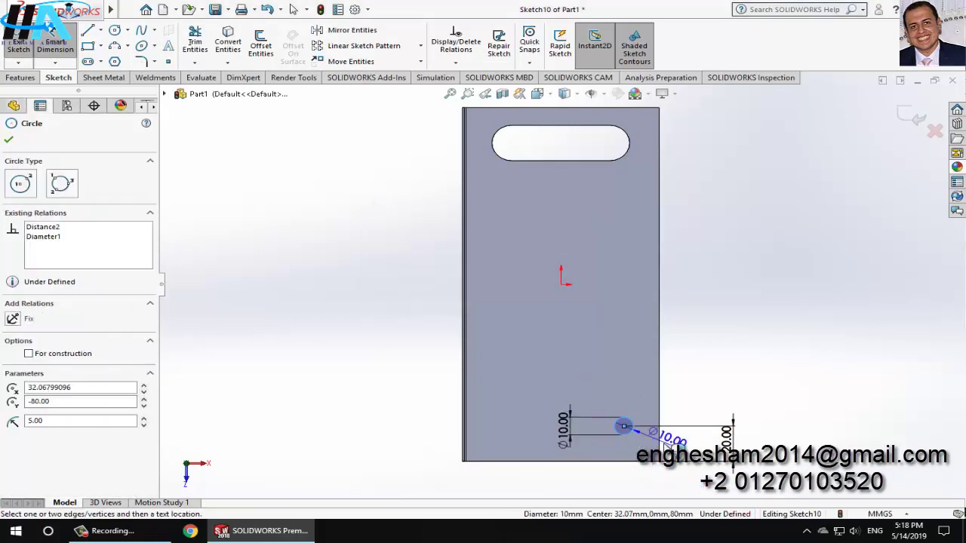
click(659, 440)
click(646, 387)
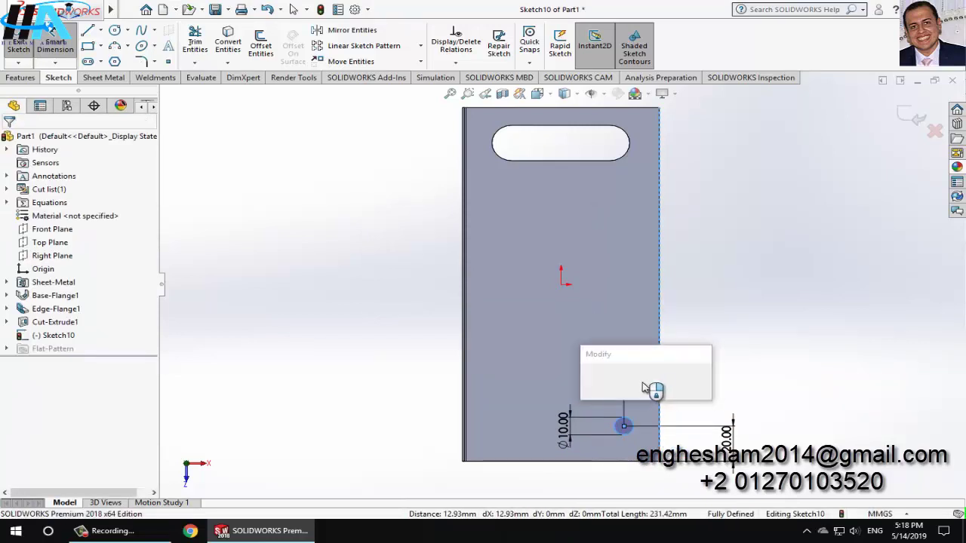
text(20)
key(Return)
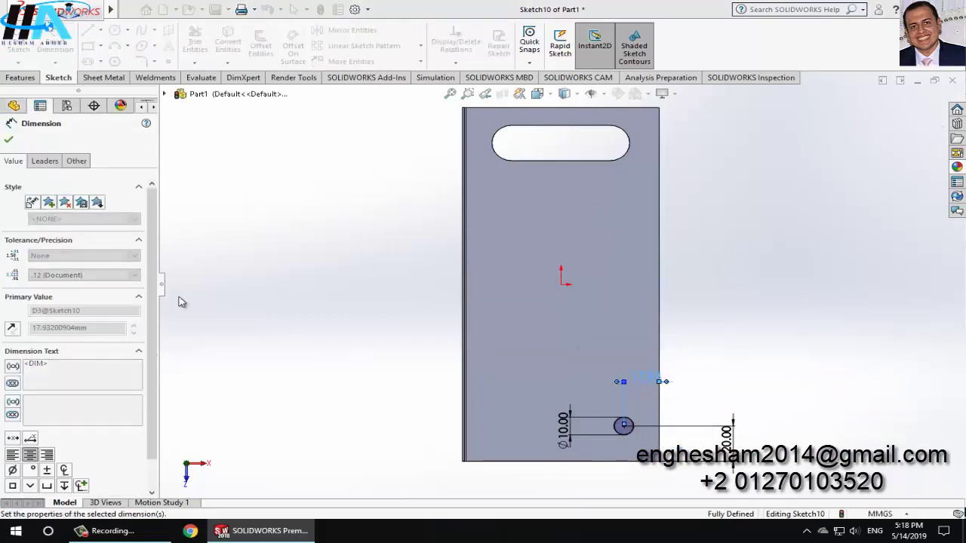
click(12, 79)
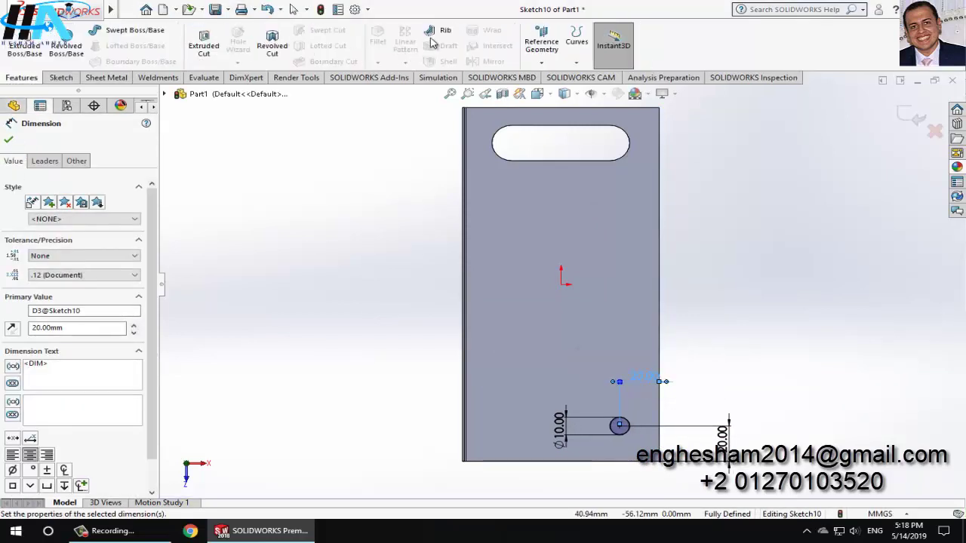
- Cut the Ø10 mm circle through the sheet thickness as Cut-Extrude2
click(118, 82)
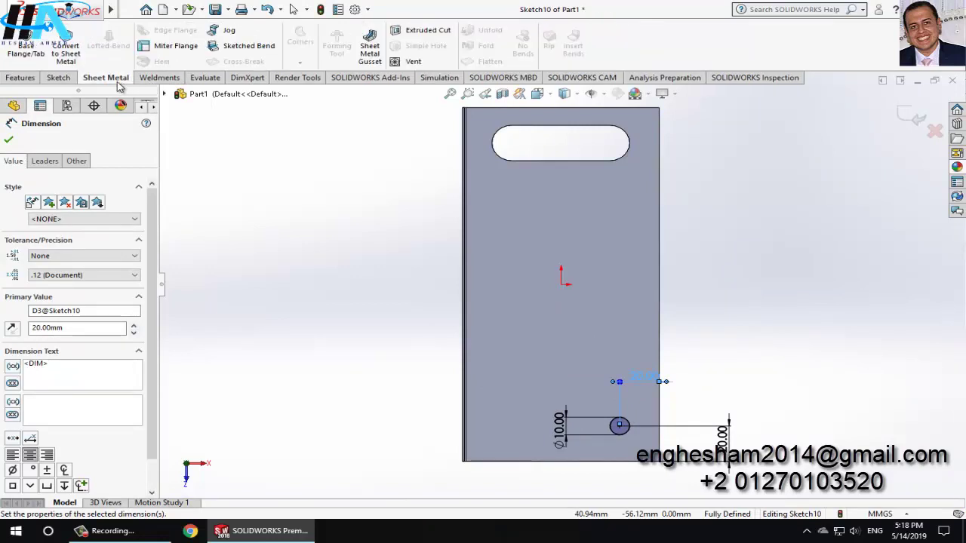
click(419, 34)
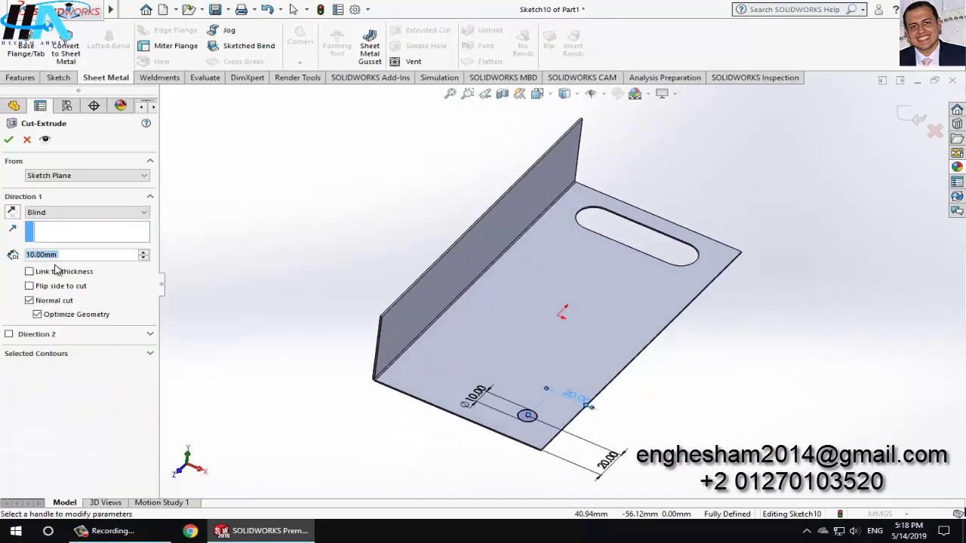
click(43, 273)
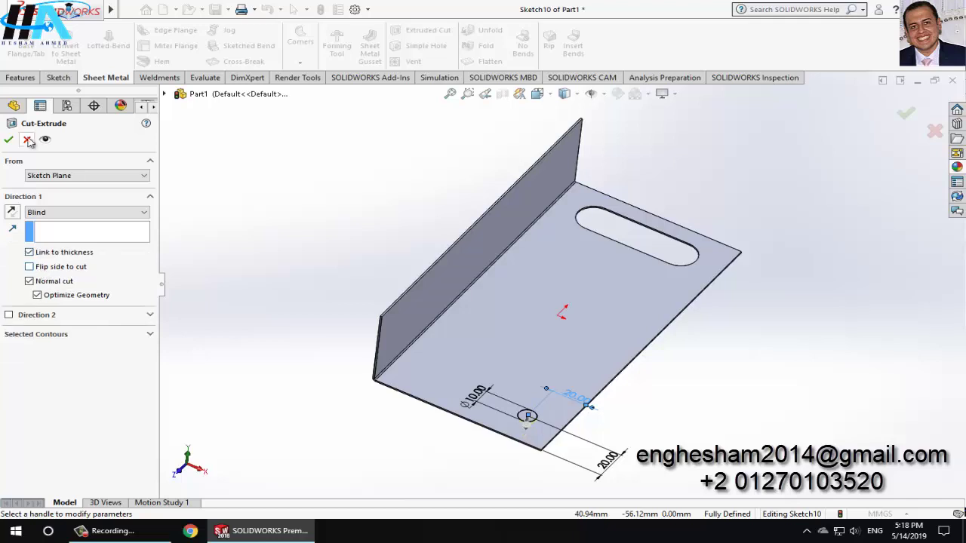
click(8, 142)
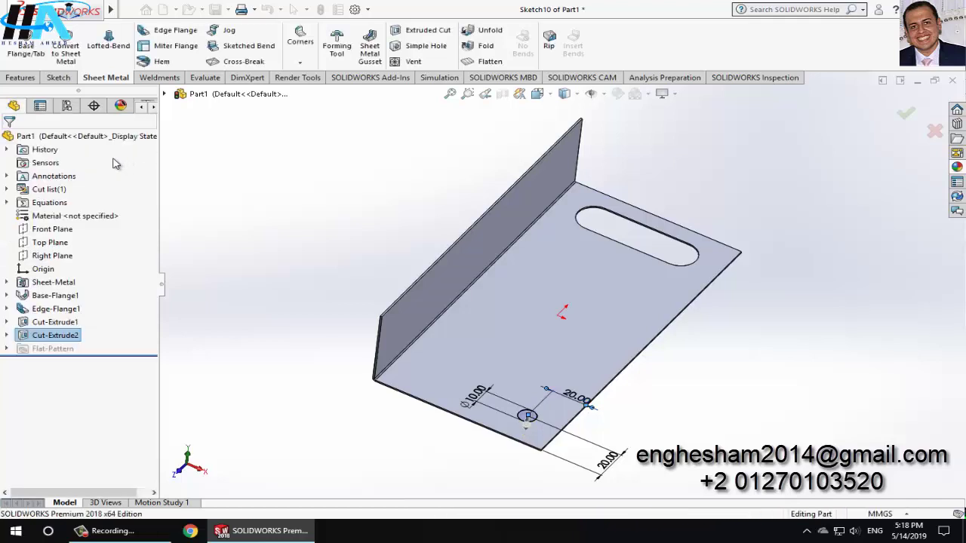
click(21, 78)
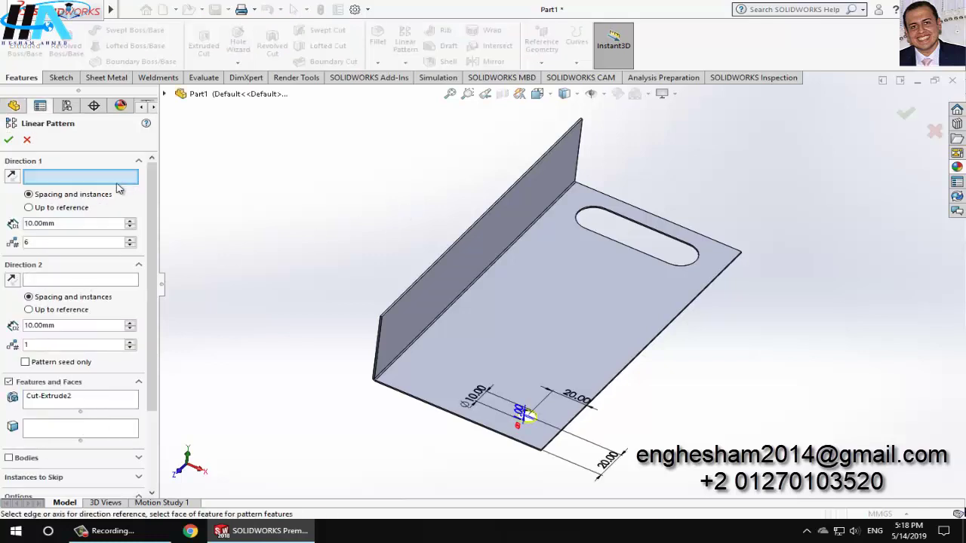
- Pattern the hole 8 along the long edge and 4 across, spaced 20 mm
click(617, 378)
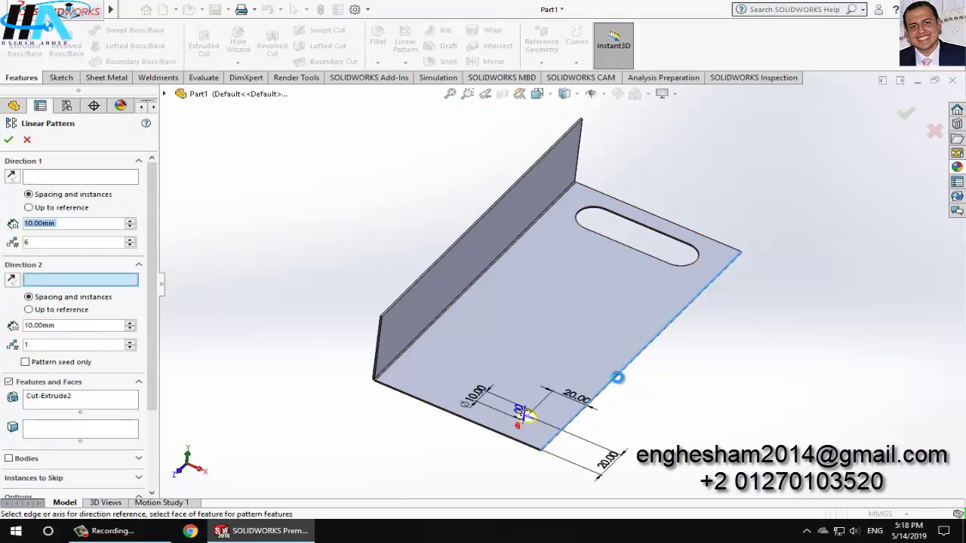
double_click(94, 223)
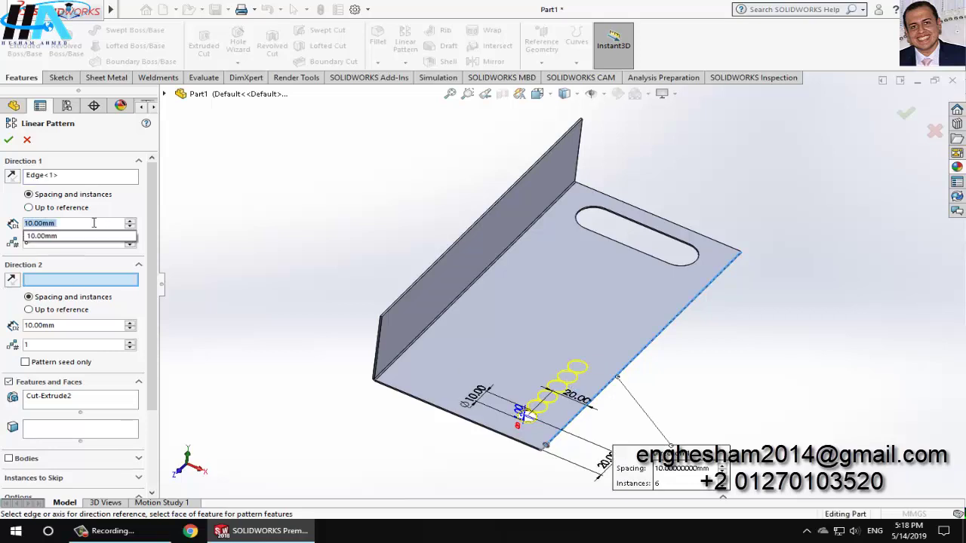
text(20)
key(Return)
text(8)
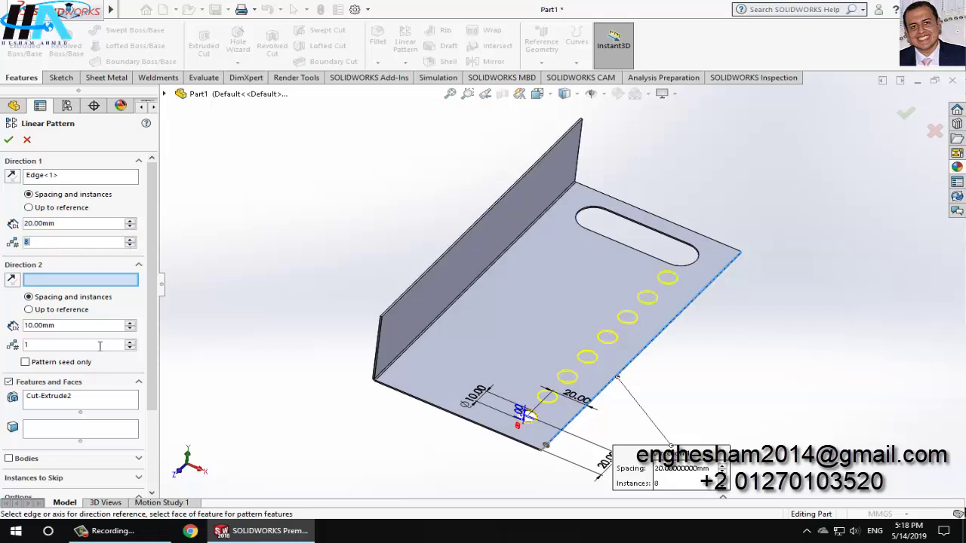
click(408, 400)
click(131, 344)
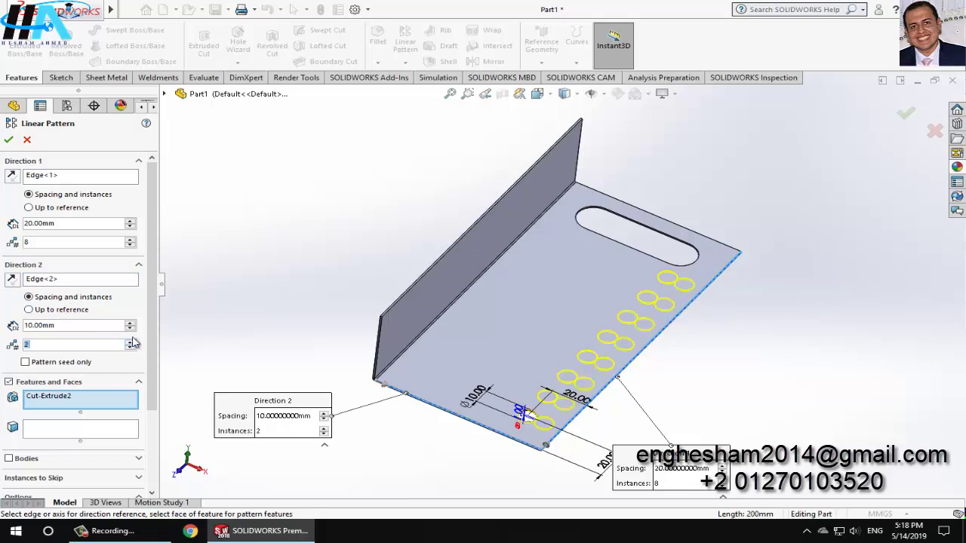
click(131, 323)
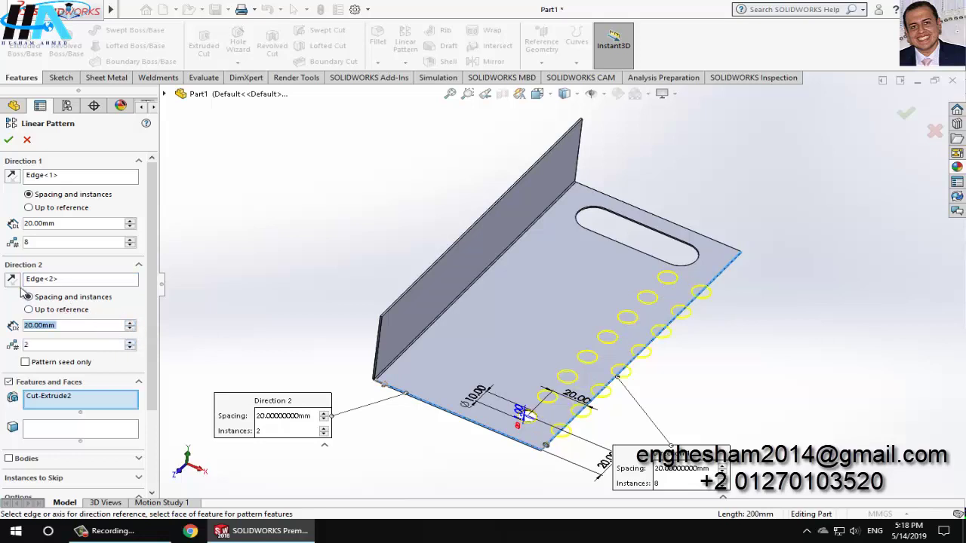
click(129, 341)
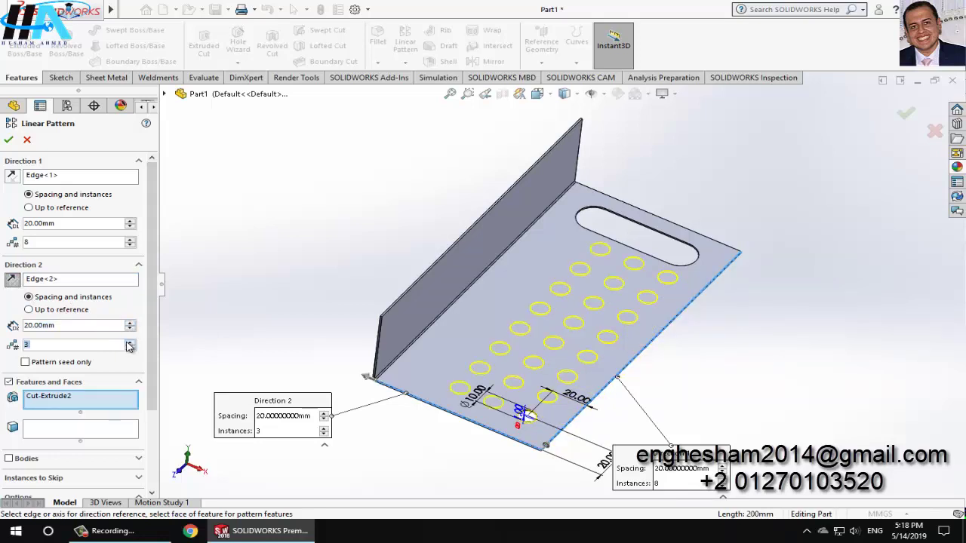
click(8, 141)
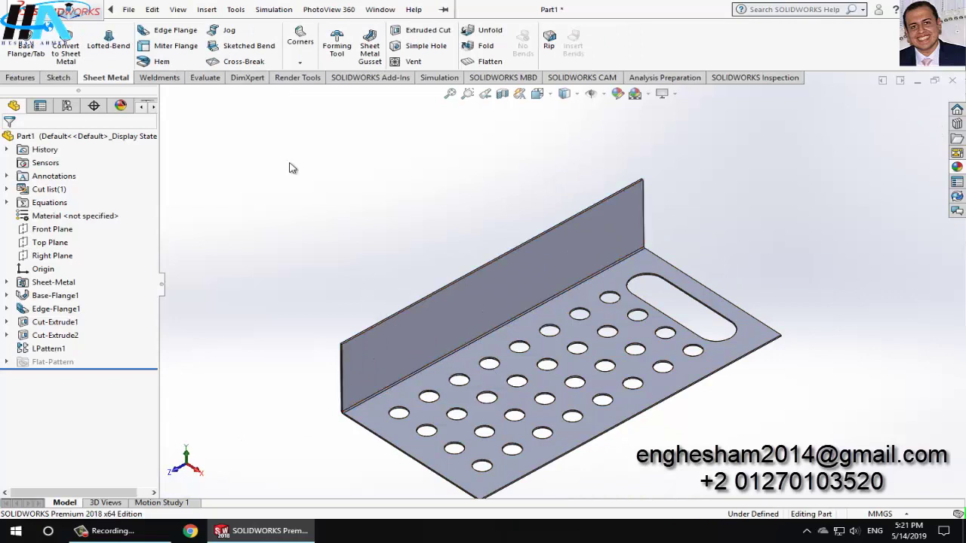
- Create Edge-Flange4, 50 mm at 90°, off the upright wall's top edge
click(465, 282)
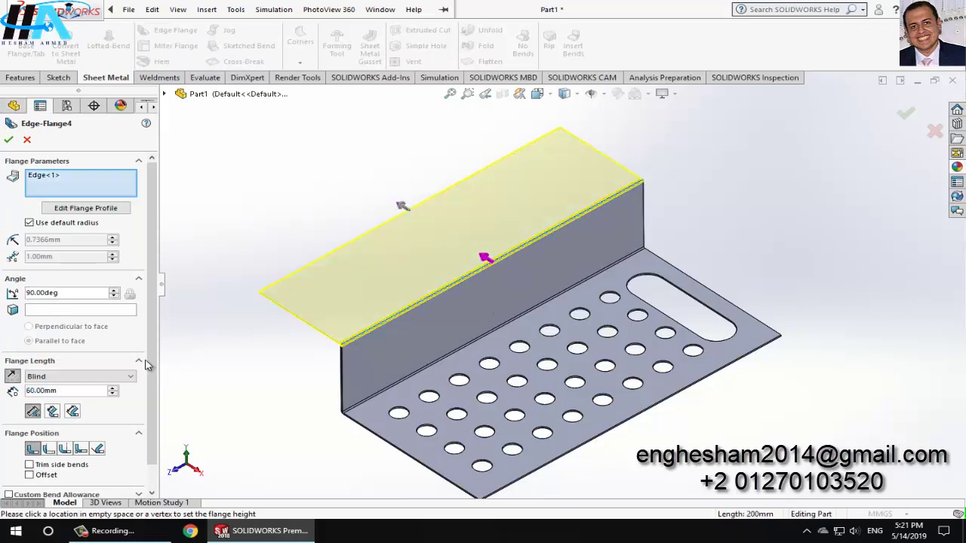
text(50)
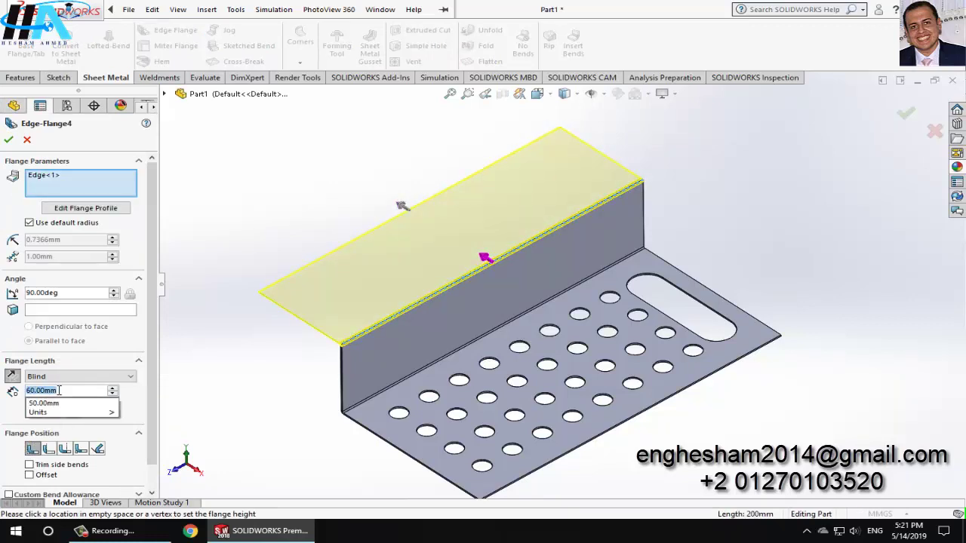
key(Return)
click(8, 139)
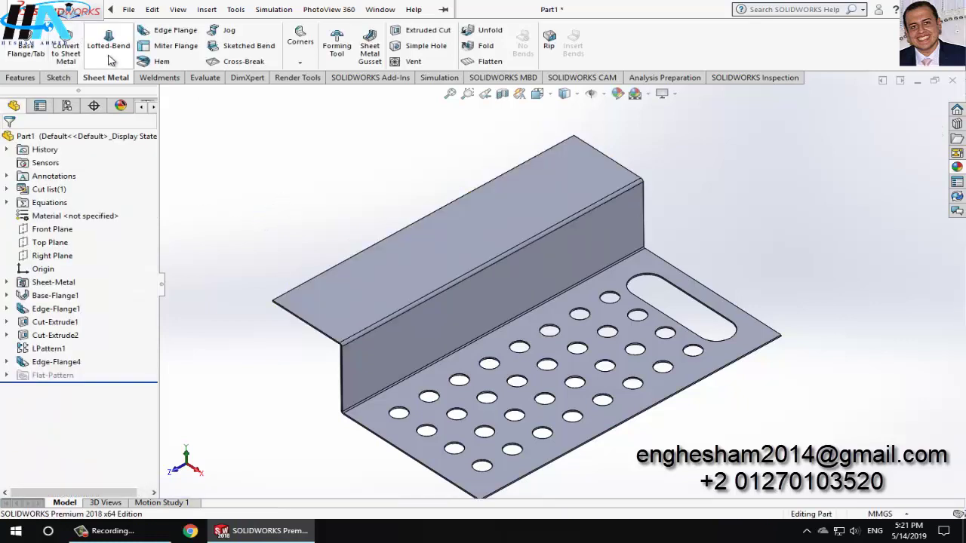
- Start a Break-Corner/Corner-Trim feature with Fillet as the break type
click(300, 62)
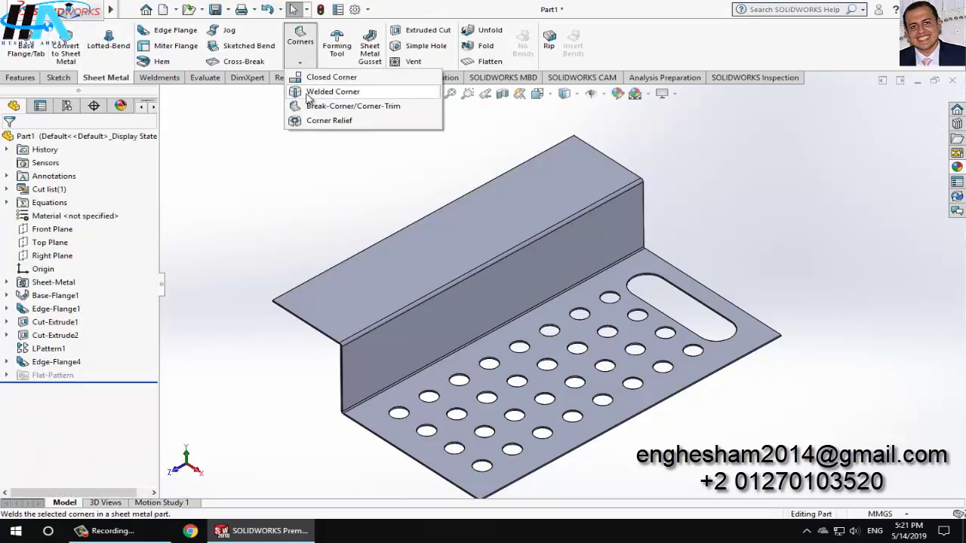
click(355, 107)
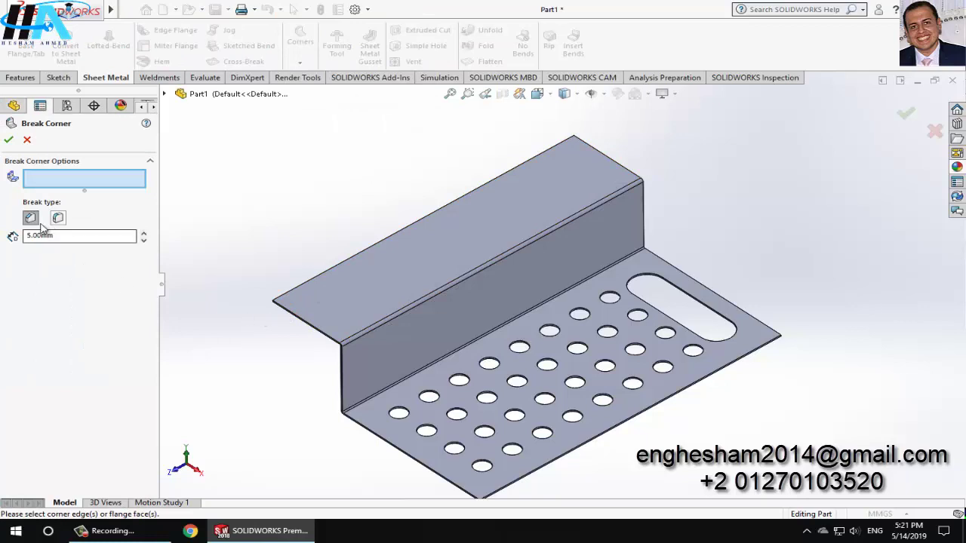
click(58, 219)
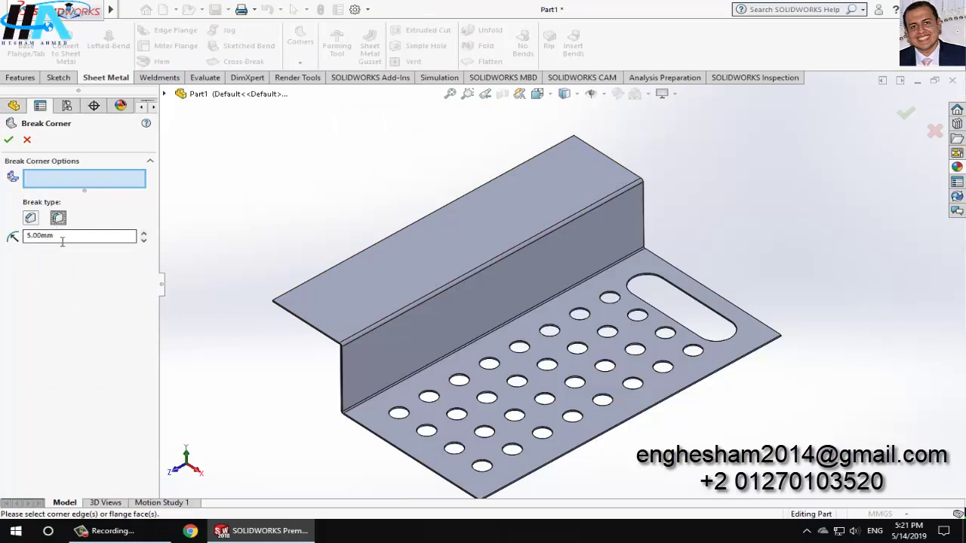
- Select the four outer corner edges: left, top-right, bottom and the fourth corner
scroll(293, 315, down, 5)
scroll(334, 248, down, 2)
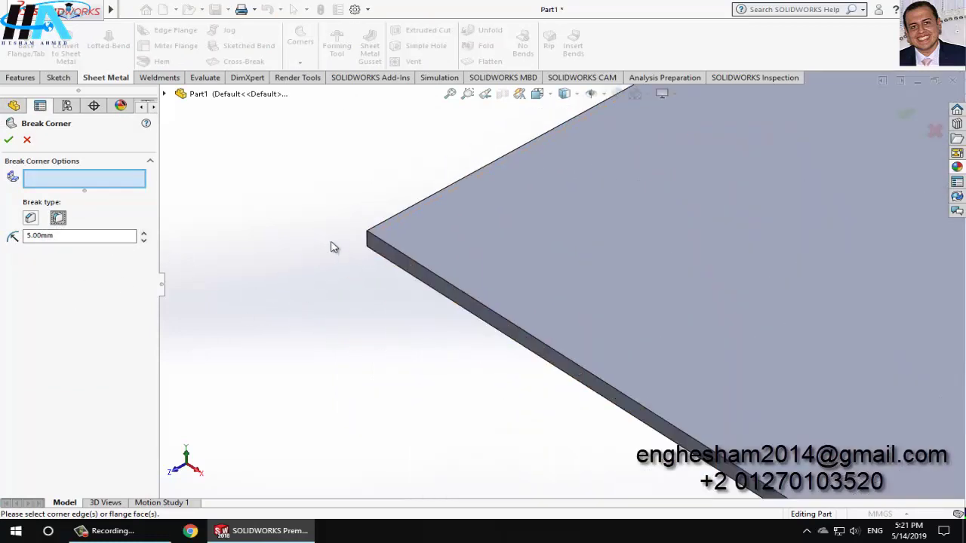
click(370, 240)
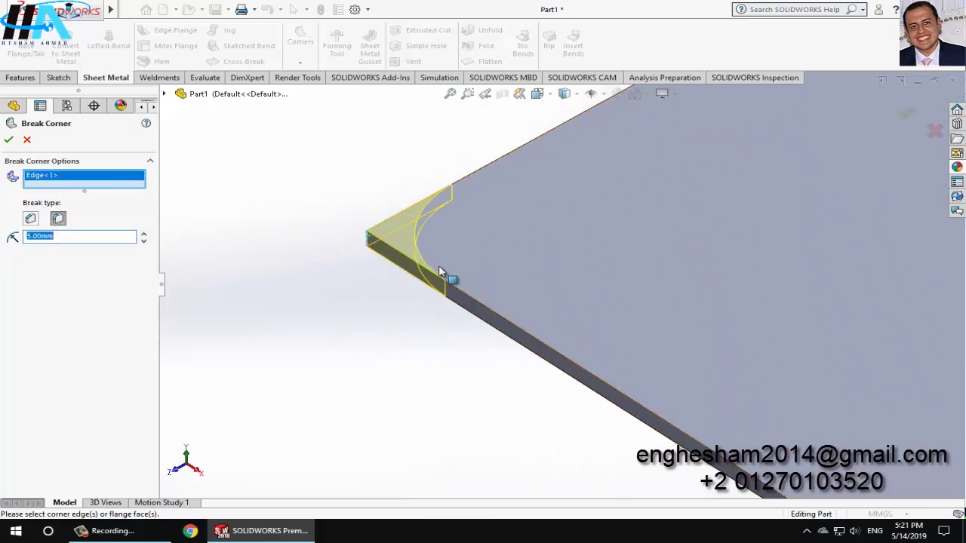
scroll(705, 252, up, 3)
scroll(723, 214, up, 2)
scroll(723, 215, down, 5)
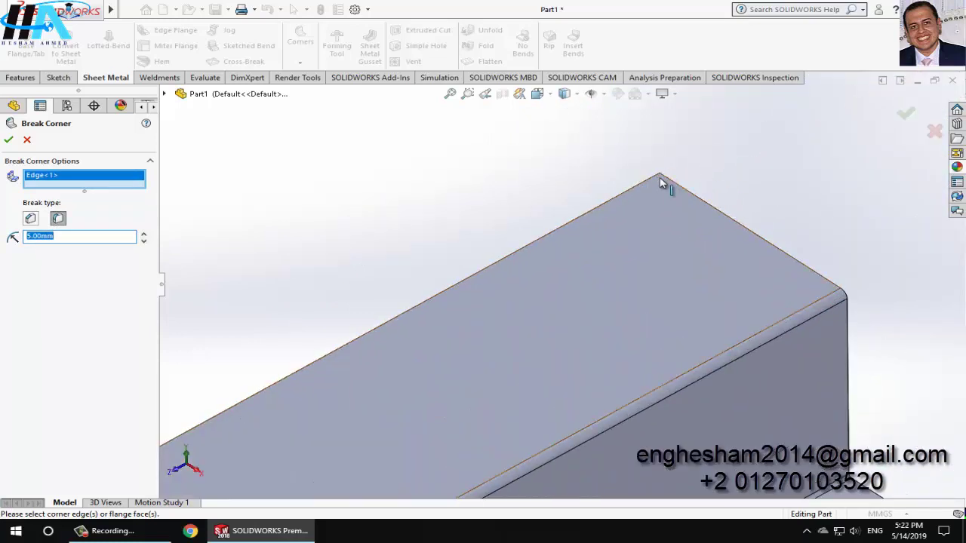
click(658, 191)
scroll(639, 336, up, 5)
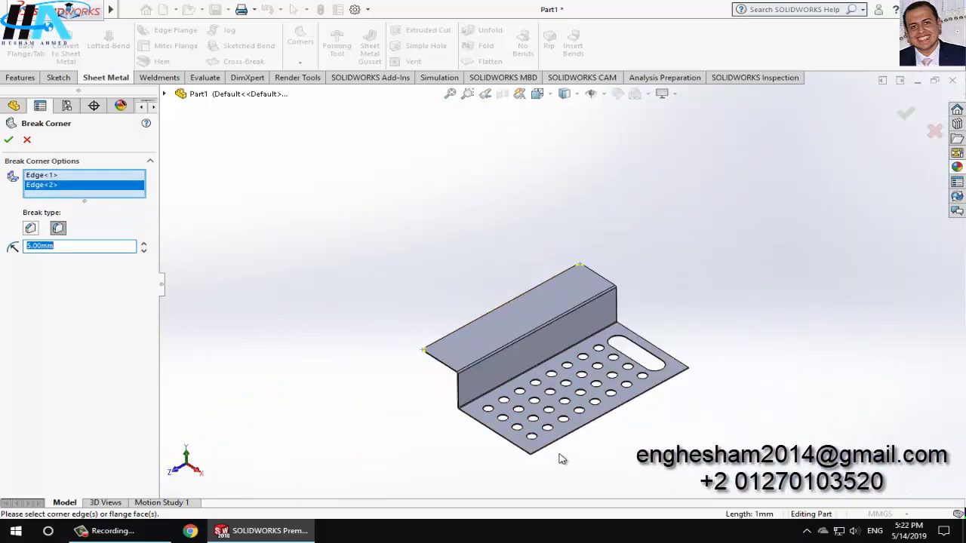
scroll(544, 464, down, 5)
click(438, 302)
scroll(449, 306, up, 5)
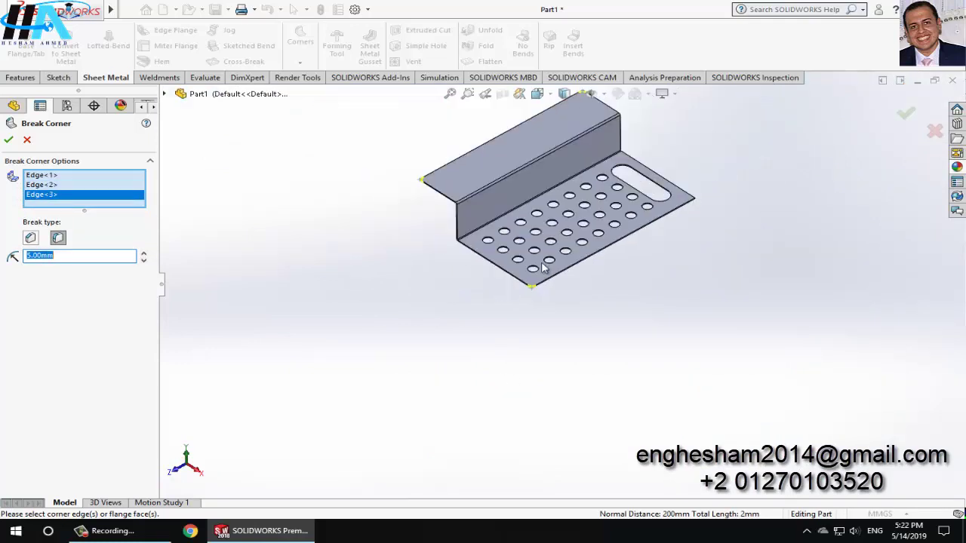
scroll(578, 274, down, 5)
scroll(368, 299, down, 3)
click(382, 287)
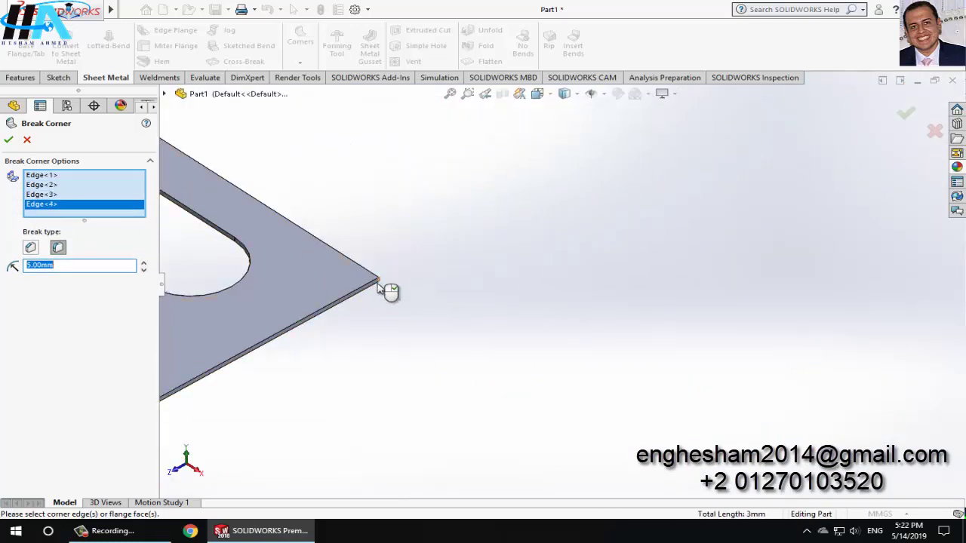
scroll(388, 289, up, 5)
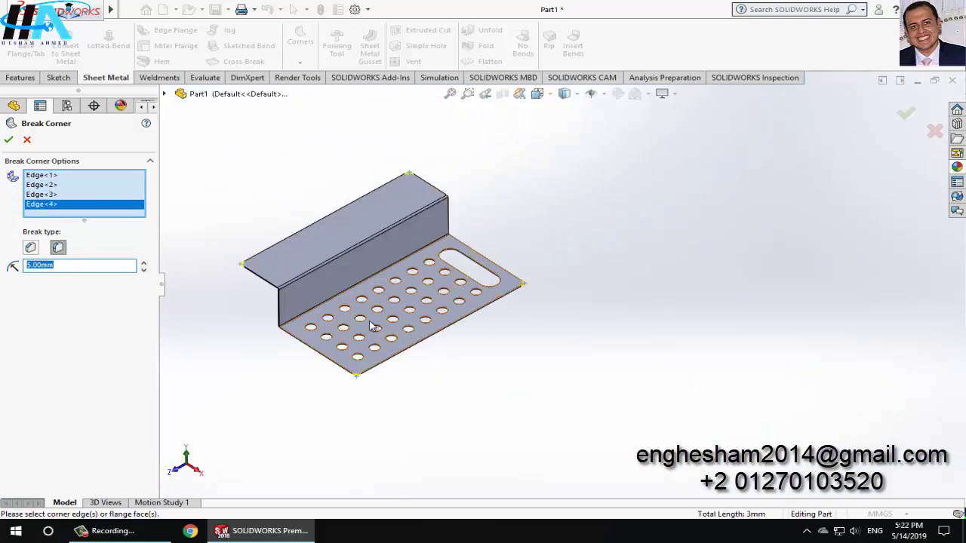
- Set the fillet radius to 20 mm and apply the break corner
double_click(106, 269)
text(20)
key(Return)
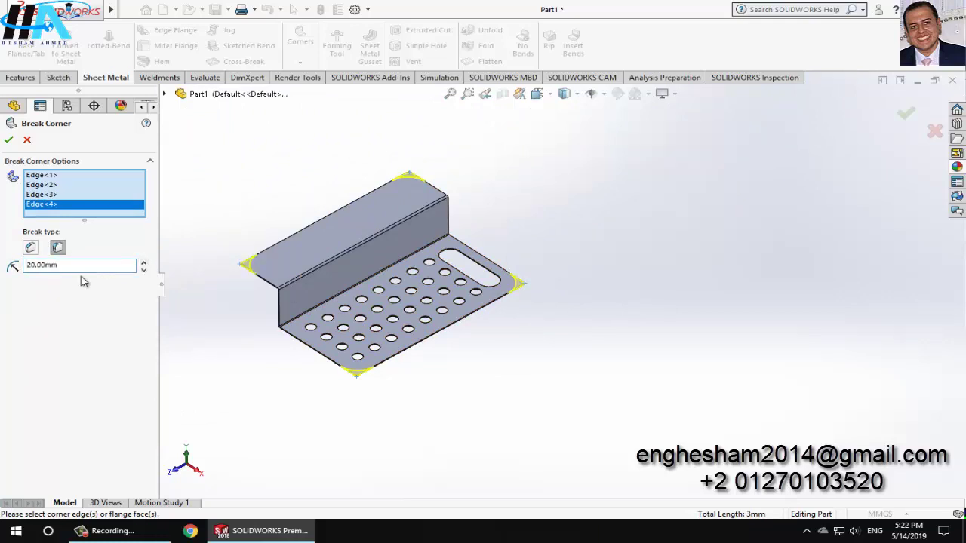
click(7, 141)
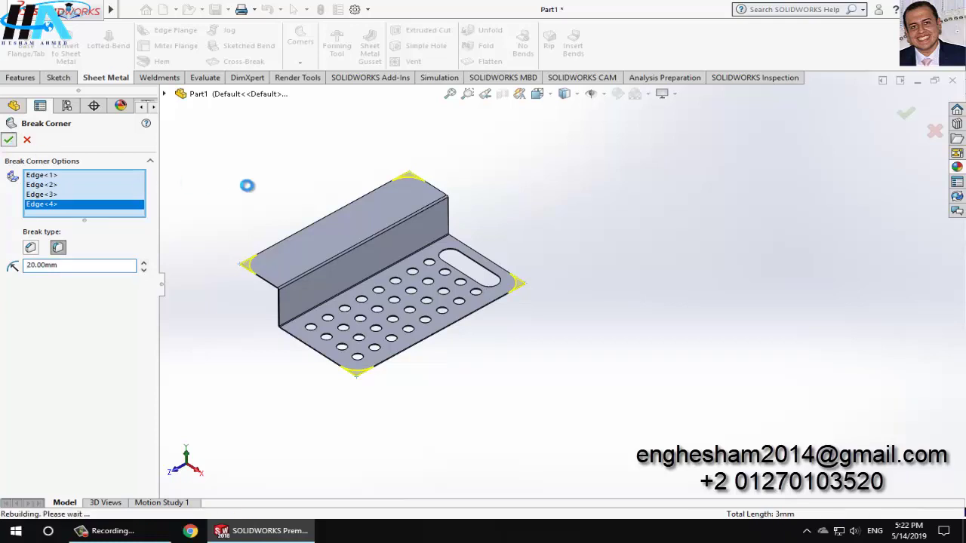
scroll(336, 257, down, 2)
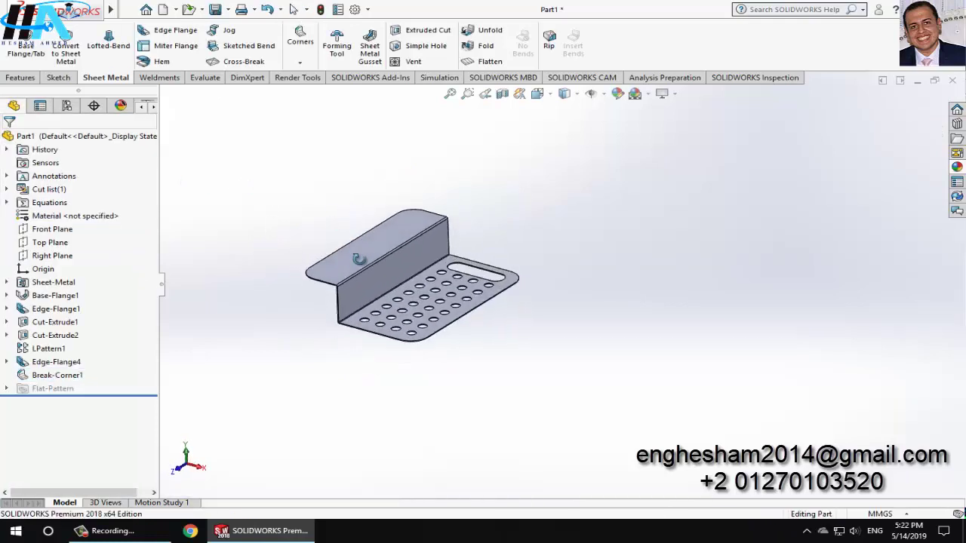
scroll(385, 265, down, 3)
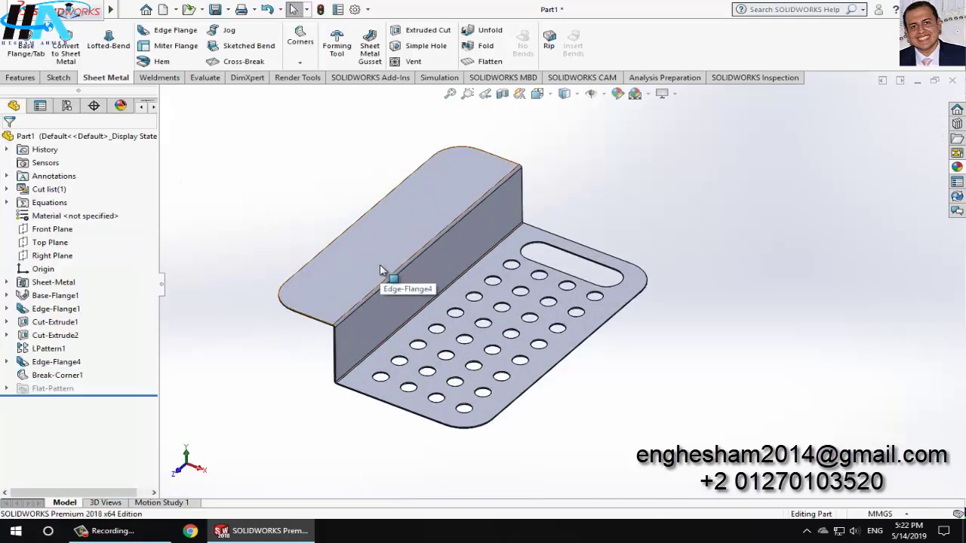